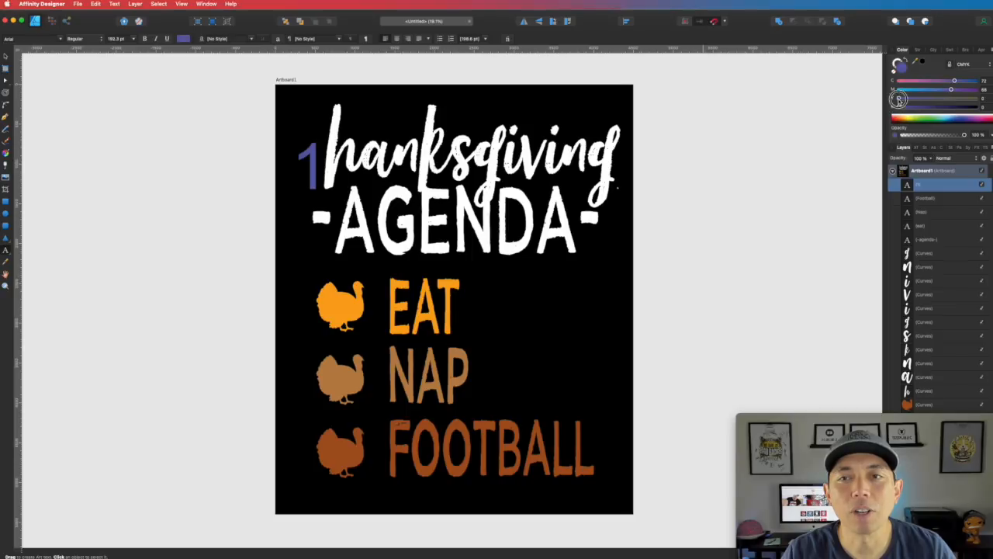
- Reduce the magenta in the numeral 1's fill to 0 and set its font to Spoodbrush Bold
left_click(900, 89)
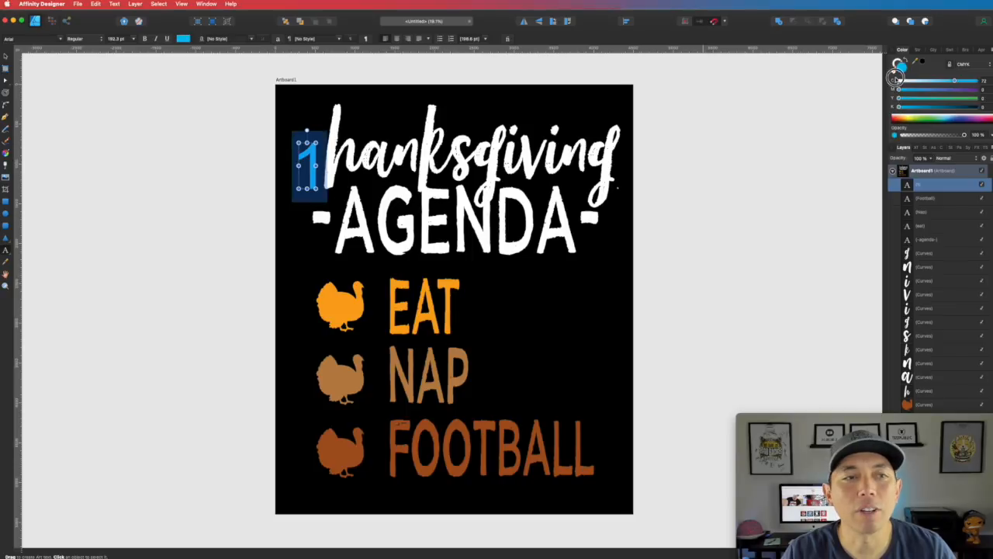
left_click(57, 38)
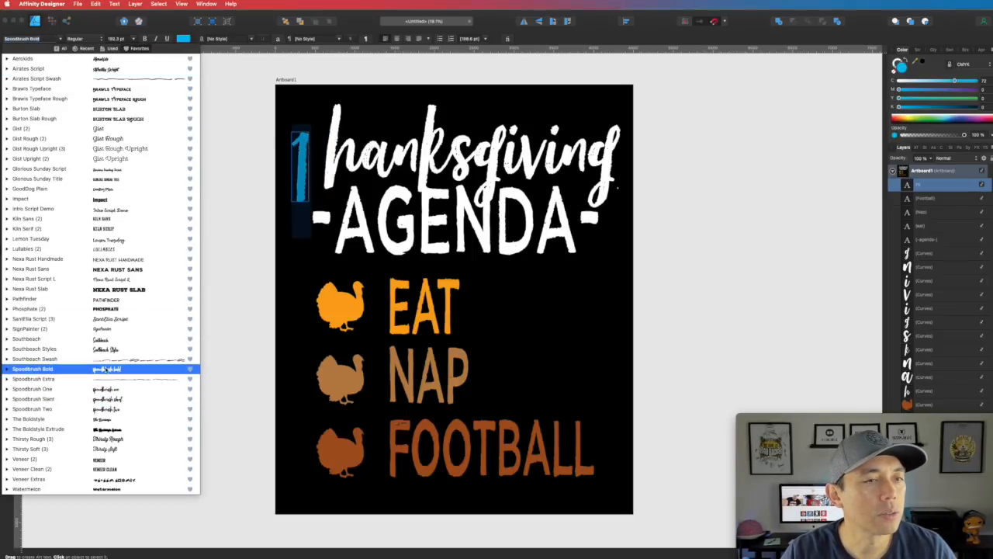
left_click(105, 369)
- Move the numeral 1 up beside the h in the script title and enlarge it to match the h's height
left_click(5, 58)
left_click_drag(307, 145, 307, 121)
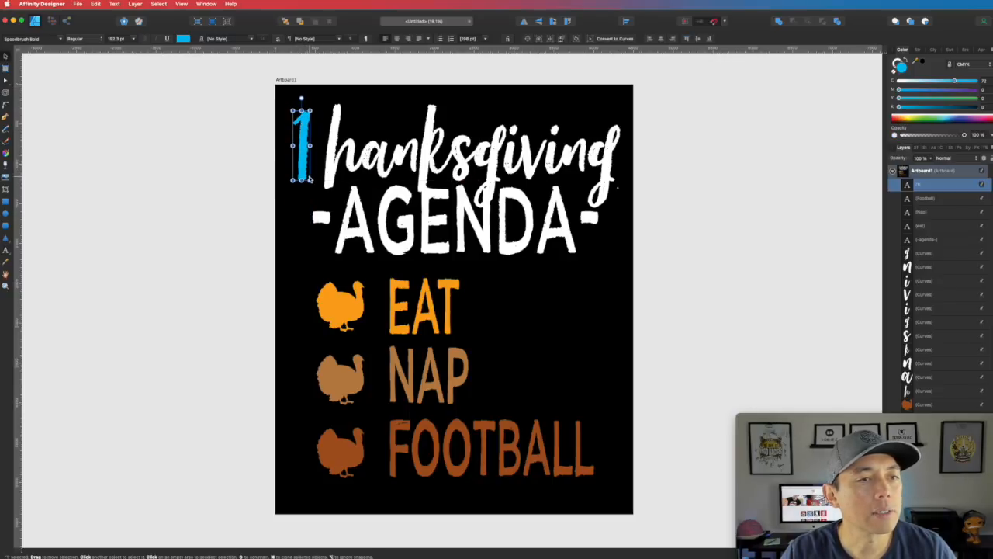
left_click_drag(311, 180, 317, 191)
left_click(250, 149)
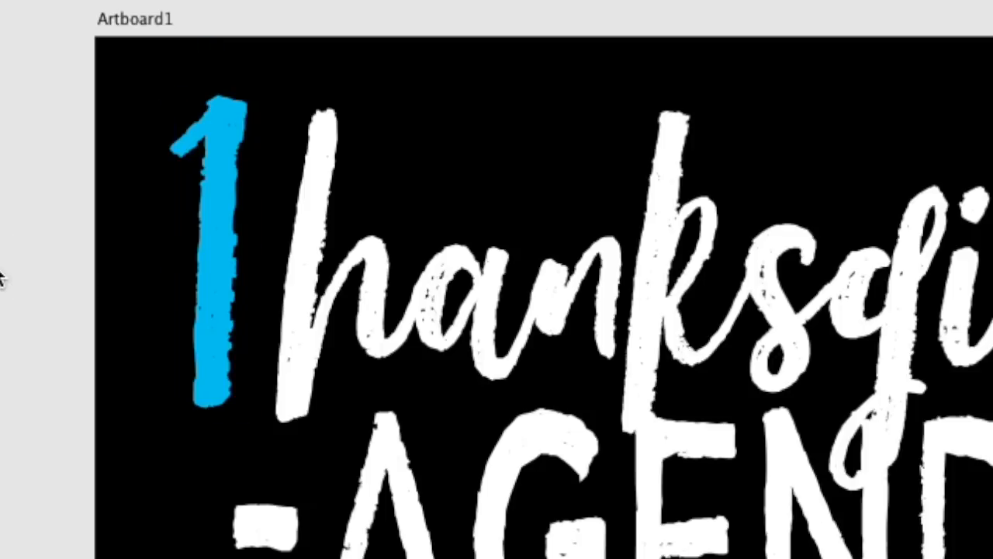
- Fill the numeral 1 with white and shift it left to leave a wider gap before the h
left_click(228, 286)
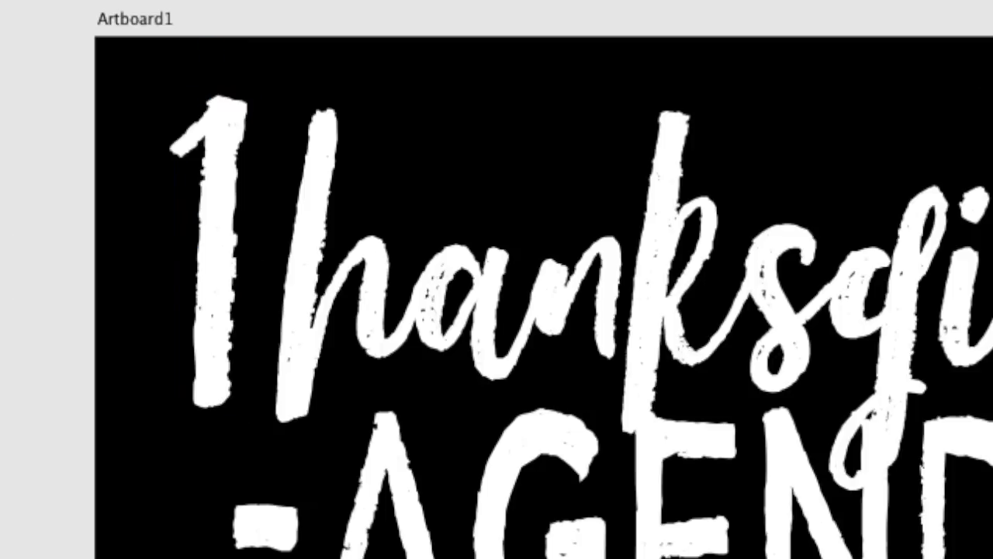
left_click_drag(225, 185, 227, 200)
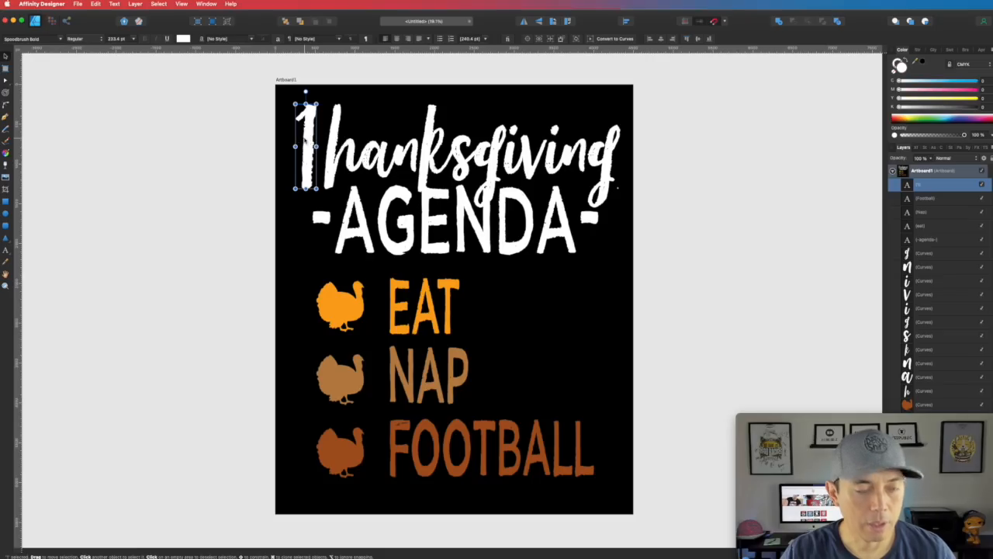
left_click_drag(201, 230, 147, 236)
left_click_drag(291, 138, 314, 136)
- Start a new text object near the numeral 1 and insert the Spoodbrush Bold underscore glyph from the Glyph Browser
double_click(314, 138)
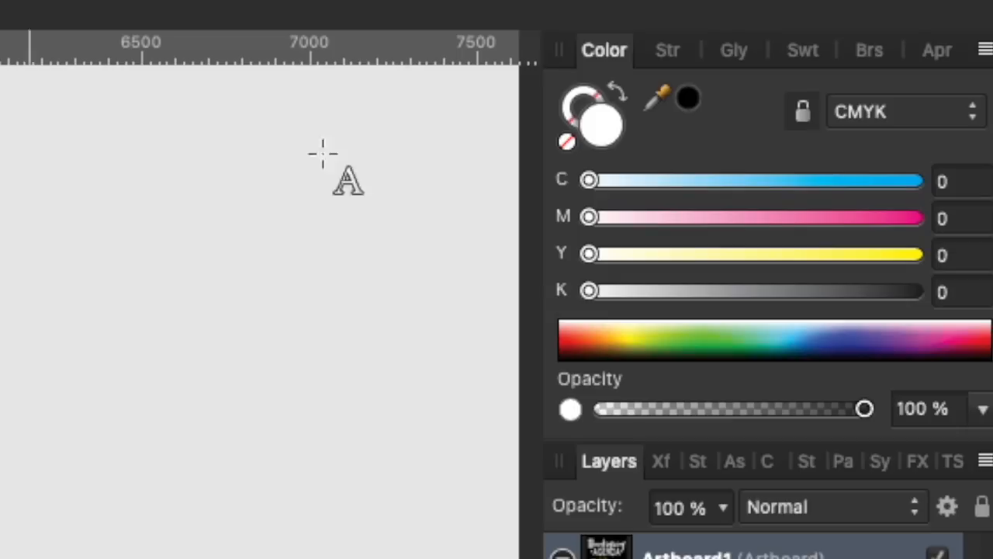
left_click(733, 51)
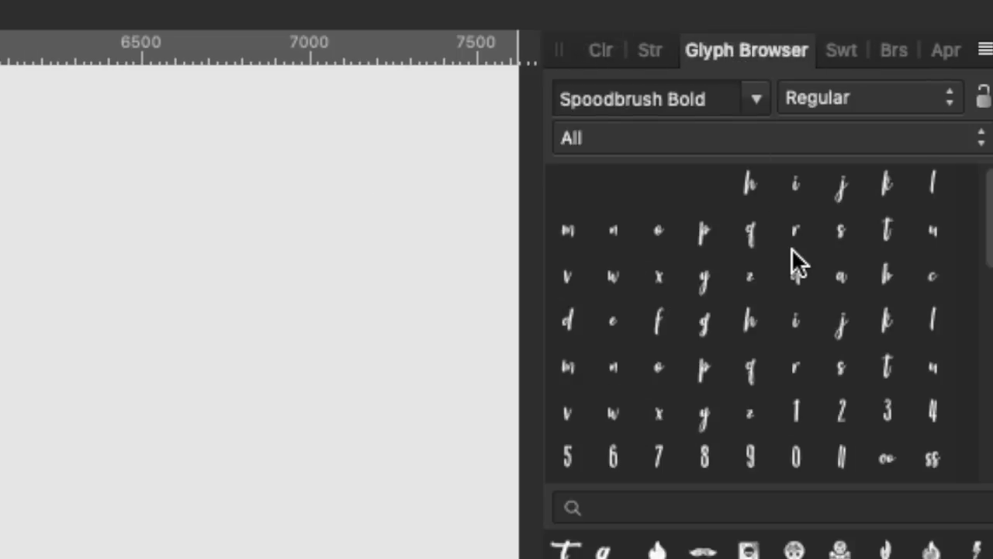
scroll(804, 236, "down", 3)
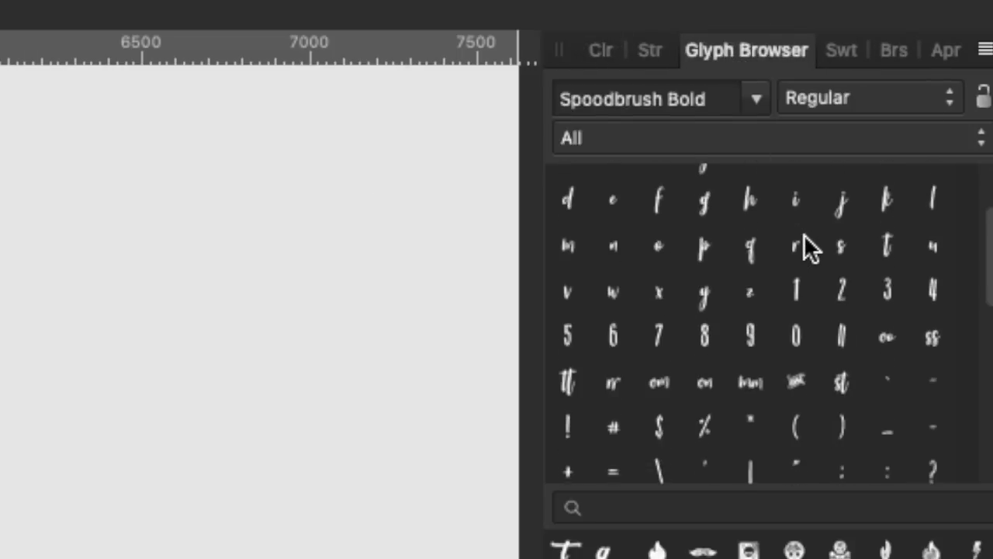
scroll(764, 311, "down", 4)
scroll(757, 328, "down", 5)
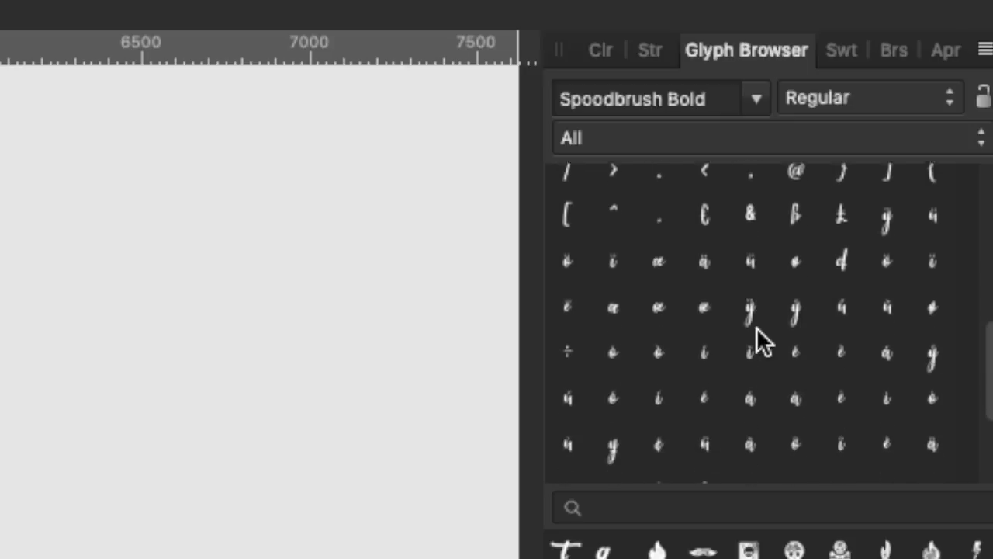
scroll(756, 327, "down", 4)
scroll(757, 327, "up", 10)
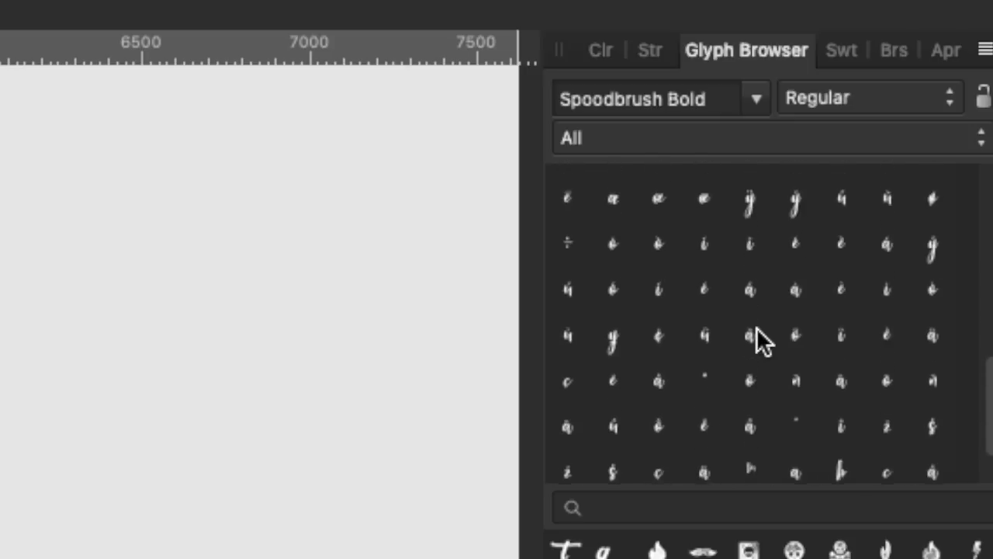
left_click(885, 320)
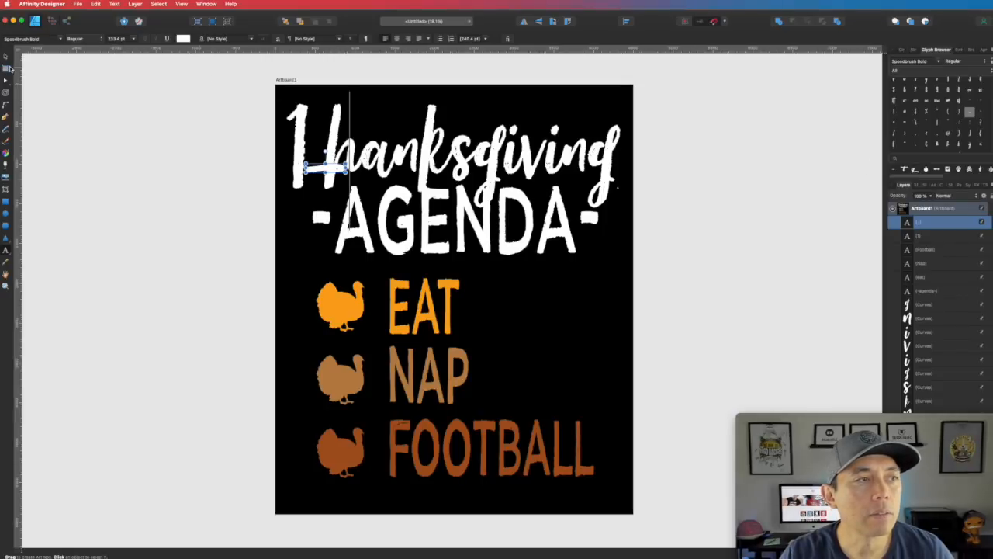
- Place the underscore across the tops of the 1 and h as a crossbar, and move the 1 right beneath it
left_click(5, 57)
left_click_drag(326, 166, 353, 105)
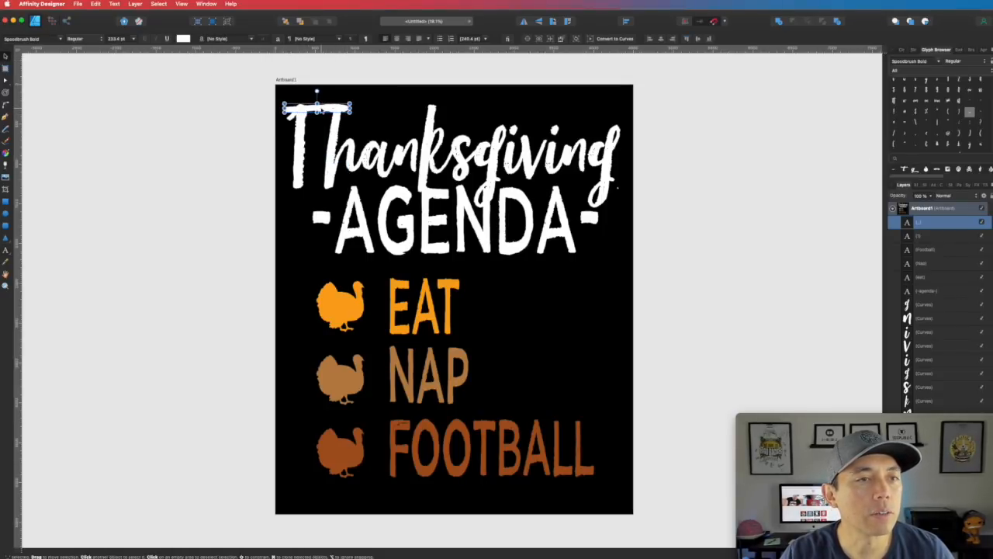
left_click(298, 133)
left_click_drag(298, 133, 311, 134)
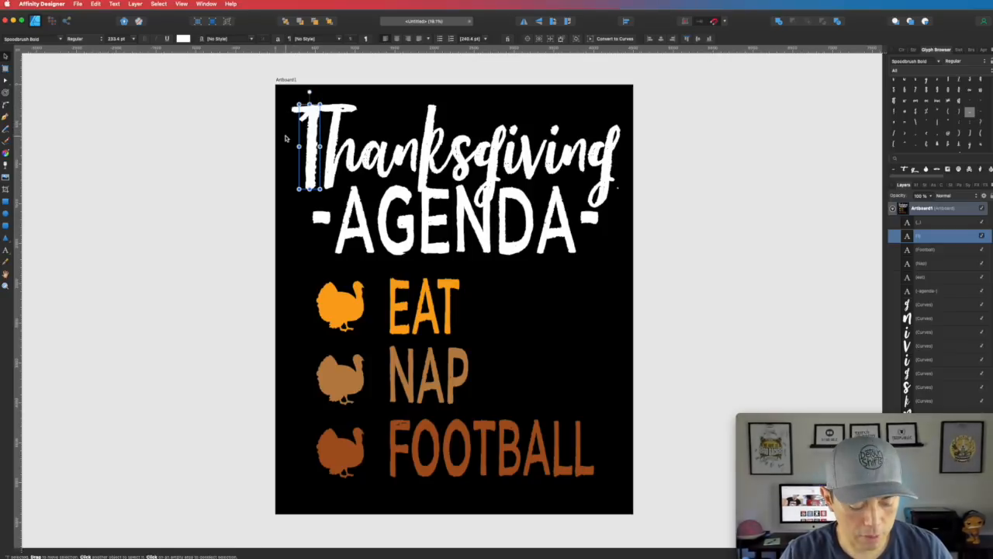
- Convert the numeral 1 that forms the T's stem to curves
scroll(285, 138, "up", 5)
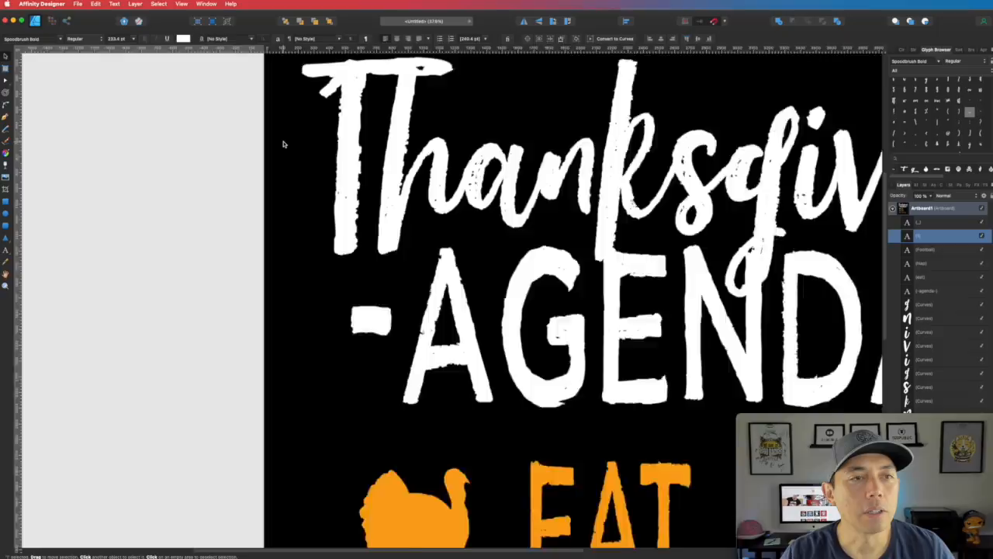
left_click_drag(357, 108, 380, 240)
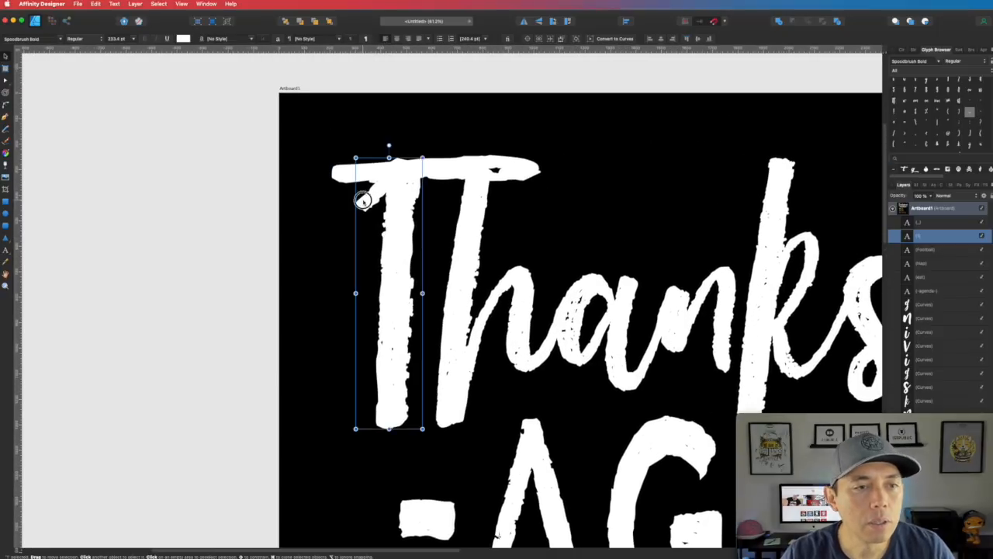
double_click(363, 200)
key("Escape")
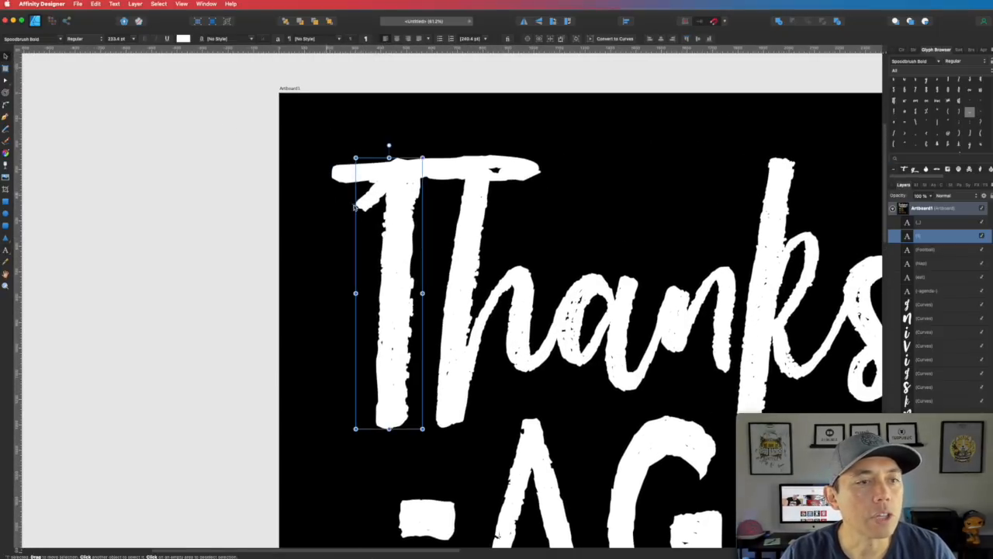
left_click(617, 39)
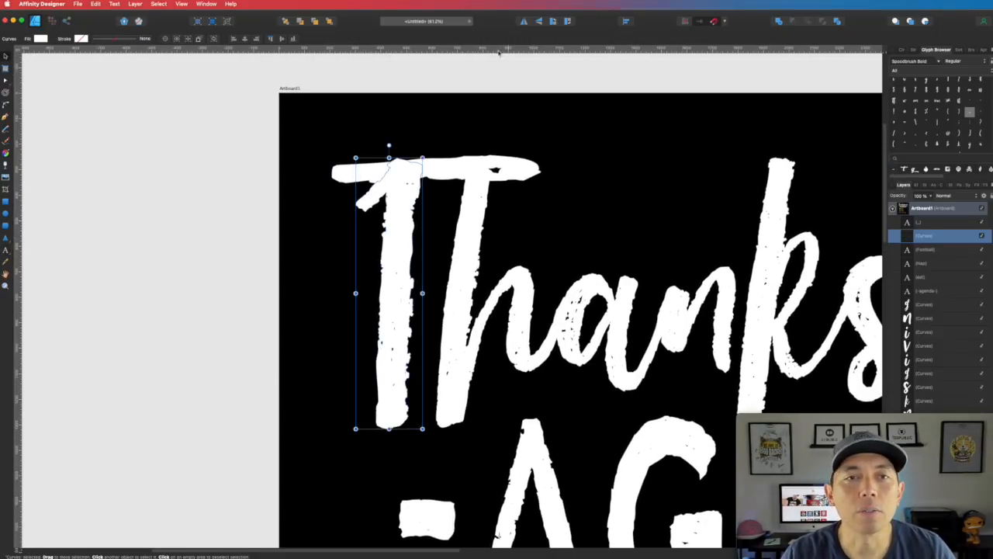
- Delete the curve nodes forming the tip of the slanted flag at the top of the T's stem
double_click(373, 200)
left_click_drag(323, 146, 380, 233)
key("Delete")
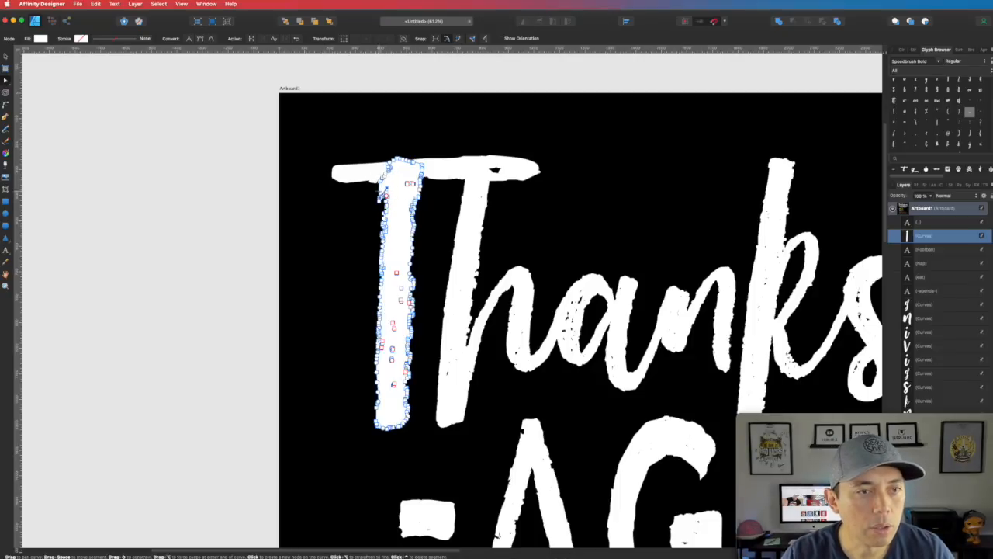
- Remove the leftover spike nodes below the crossbar so the T's stem has a clean left edge
scroll(373, 198, "up", 5)
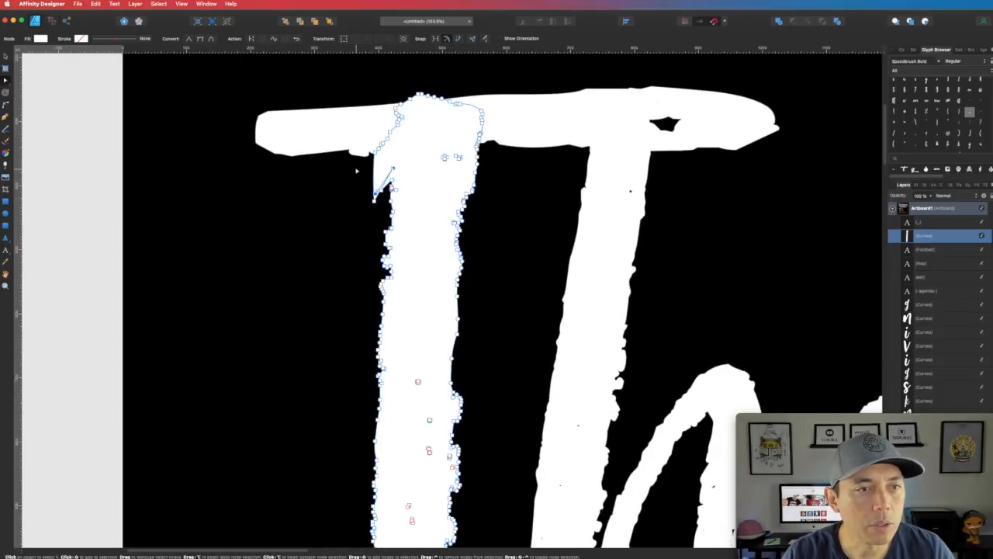
left_click(352, 201)
left_click_drag(347, 222, 388, 164)
left_click(393, 172)
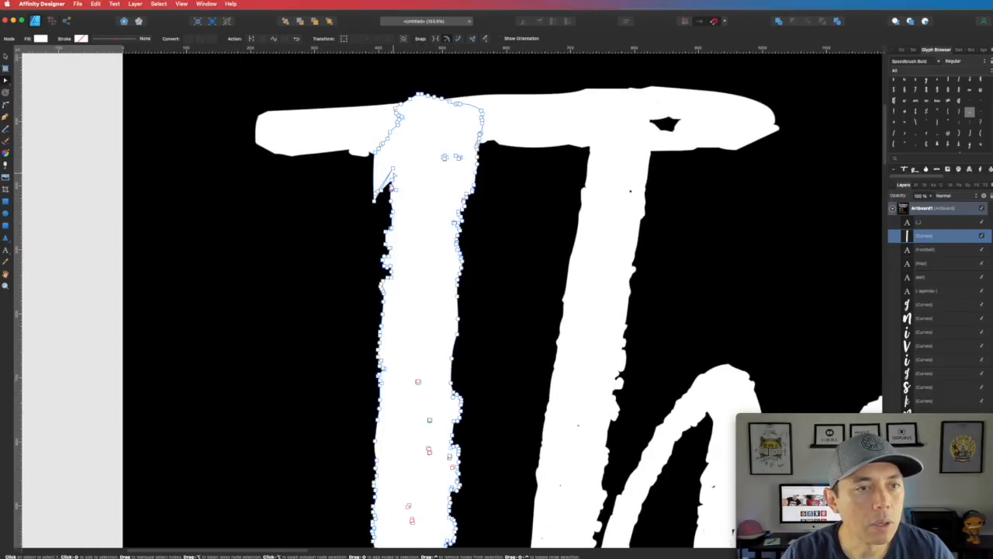
left_click_drag(388, 211, 373, 120)
key("Delete")
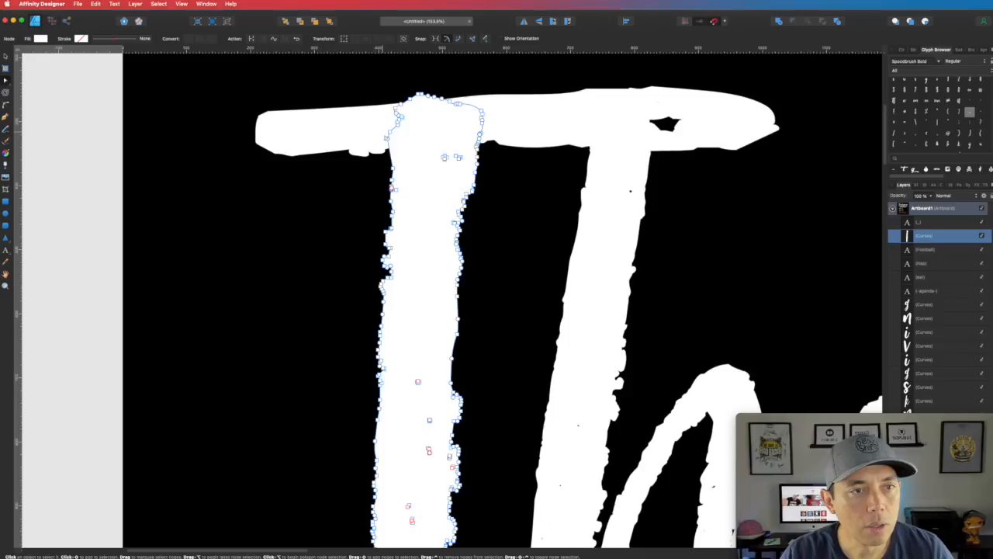
left_click(391, 137)
left_click(342, 190)
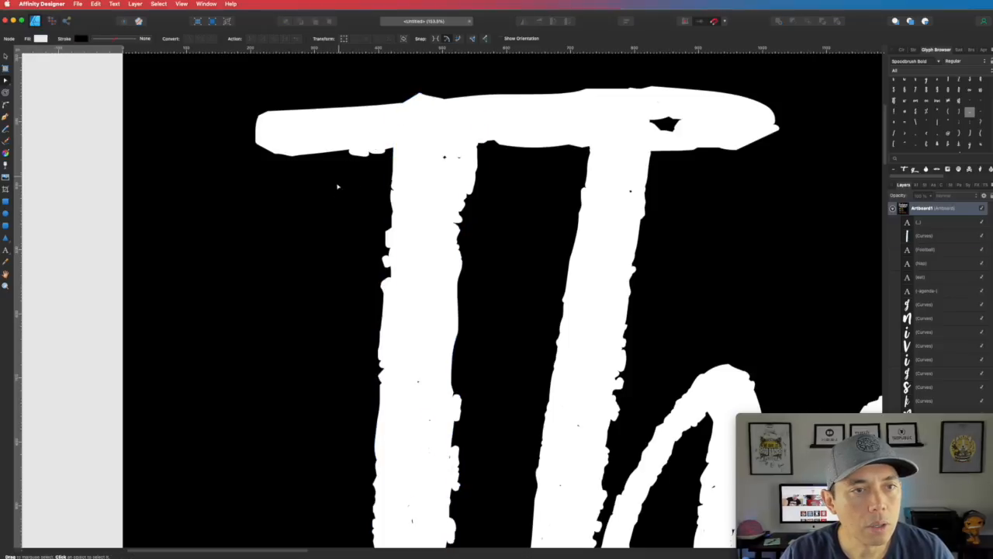
- Convert the underscore crossbar over the T to curves
scroll(351, 213, "down", 2)
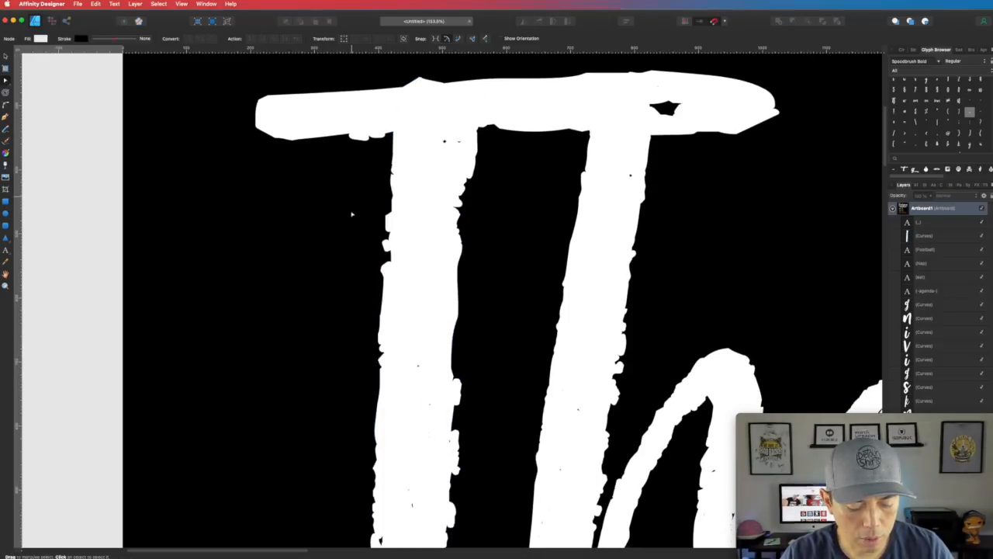
scroll(352, 214, "down", 5)
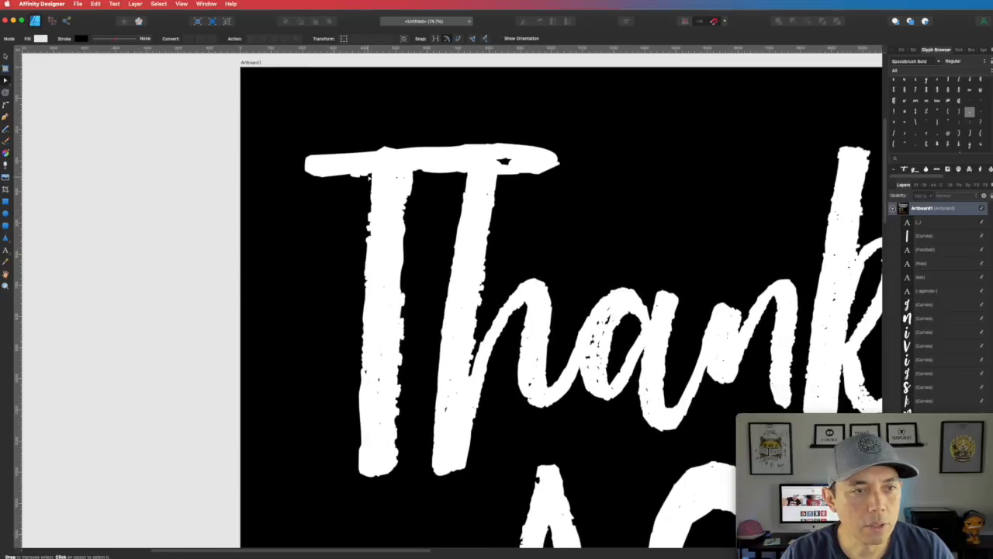
left_click(368, 177)
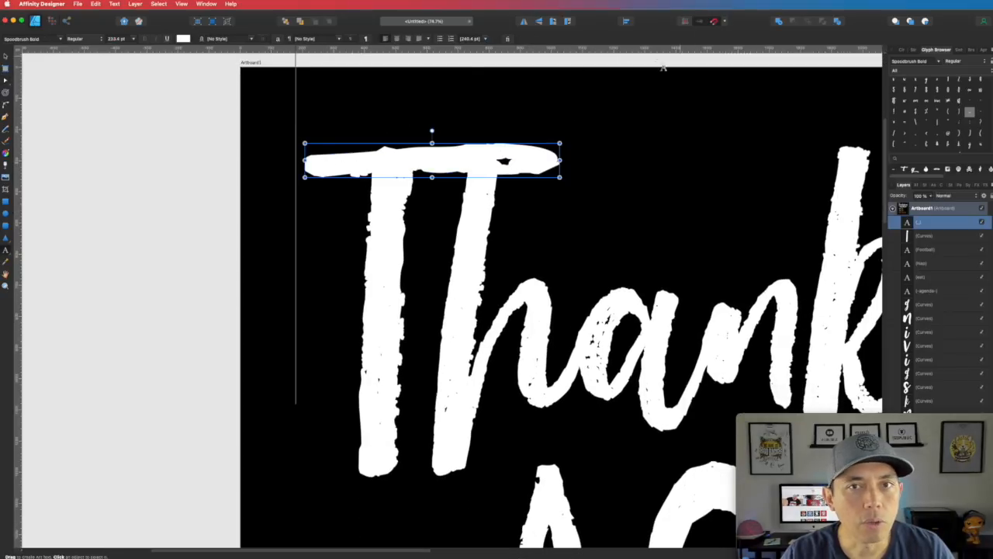
key("Escape")
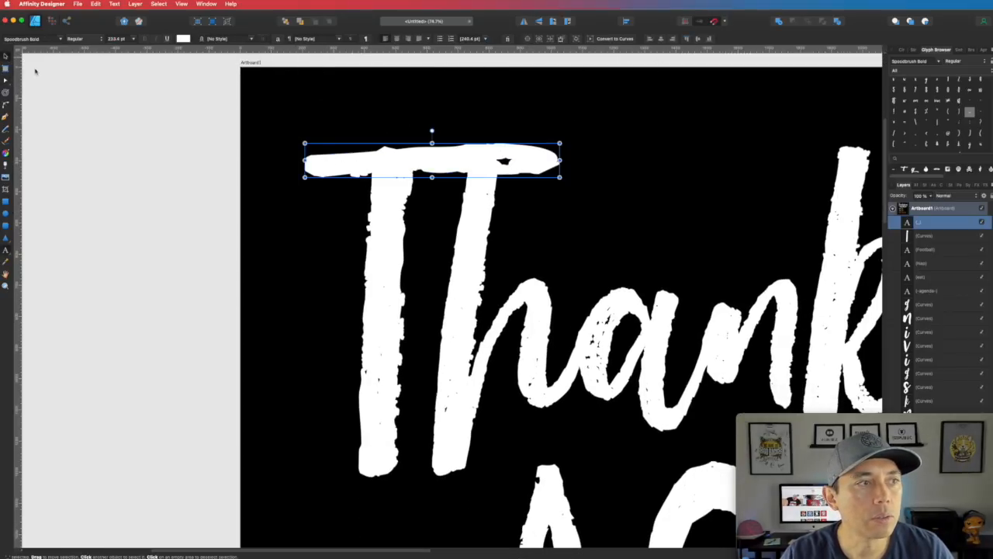
left_click(613, 39)
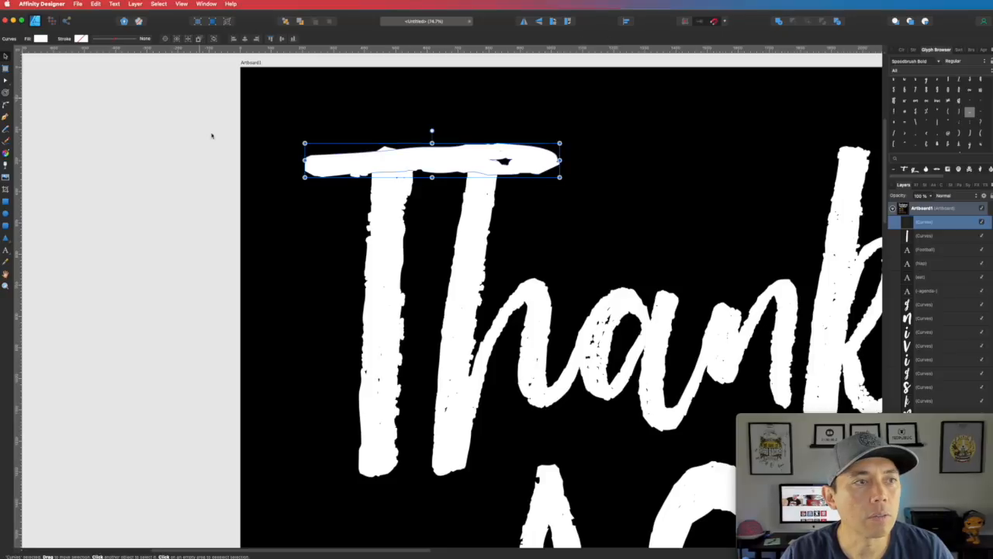
- Shift the nodes at the crossbar's left end further left to lengthen the T's bar
key("a")
left_click_drag(287, 143, 360, 196)
key("shift+Left")
key("shift+Left")
key("shift+Left")
key("shift+Left")
key("shift+Left")
key("shift+Left")
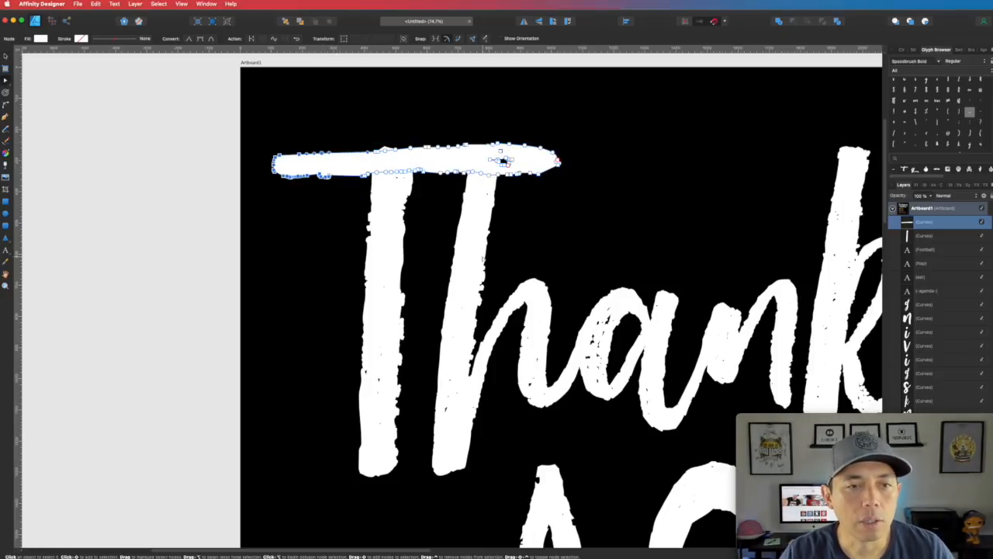
- Lower the nodes at the top of the h's stem so it sits just beneath the crossbar
left_click(482, 259)
left_click_drag(510, 221, 431, 117)
left_click_drag(489, 152, 481, 184)
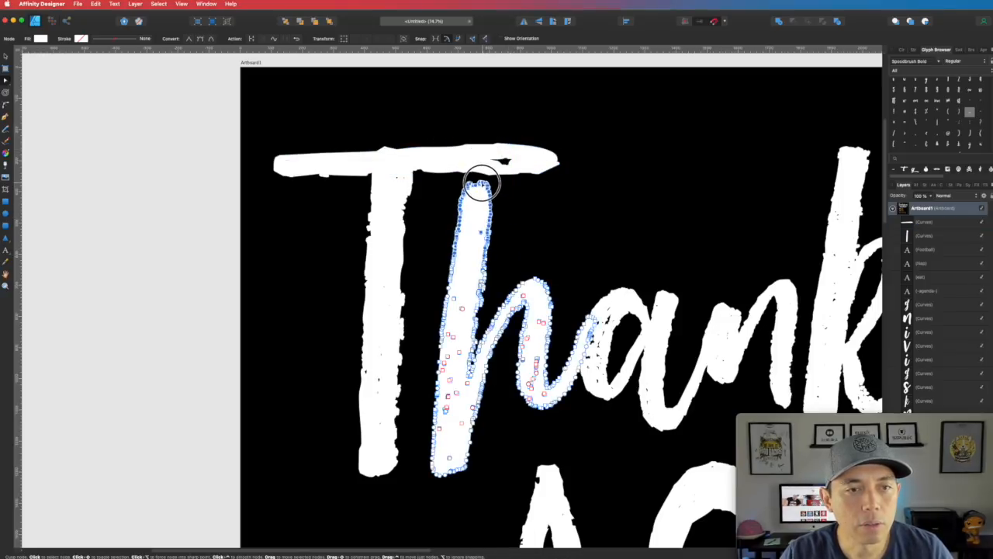
left_click(452, 220)
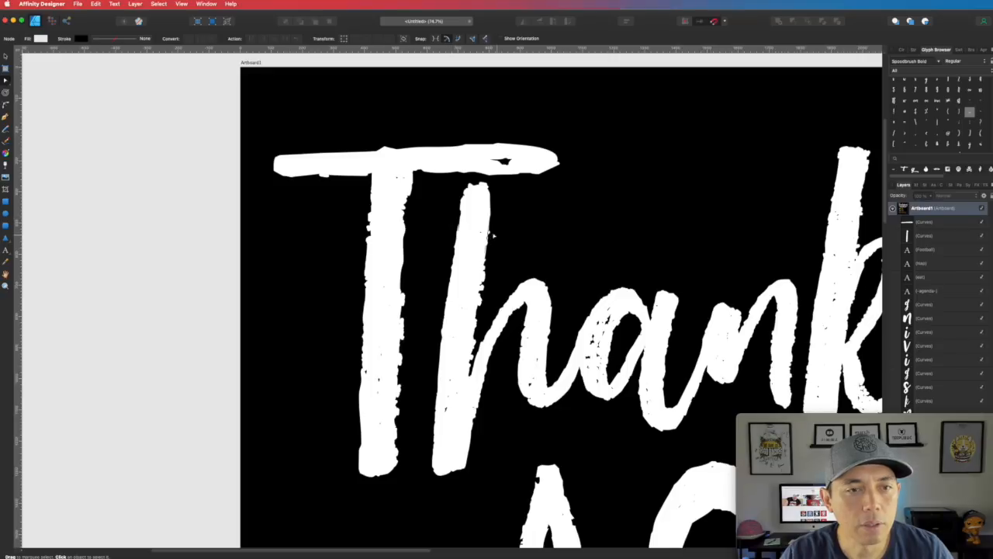
left_click(490, 231)
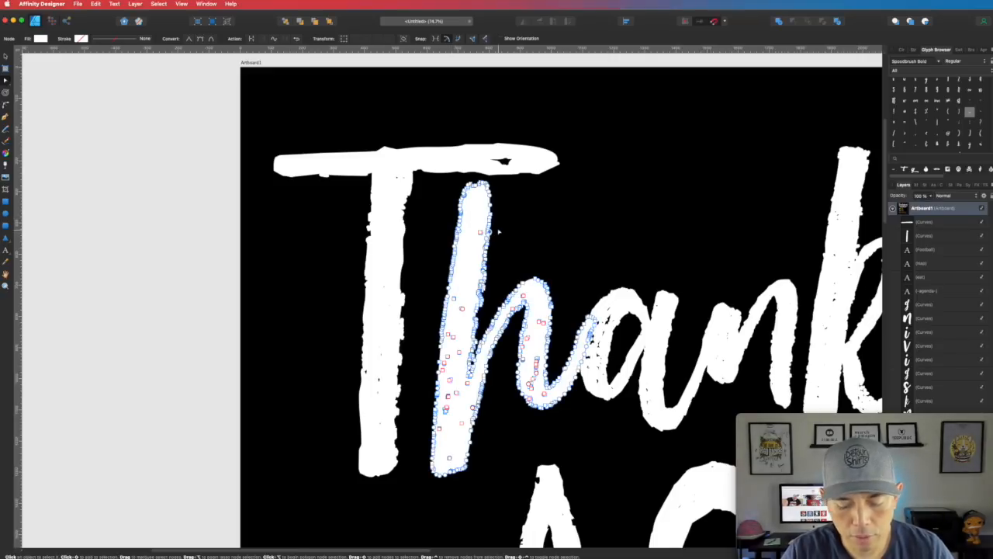
scroll(499, 231, "up", 1)
left_click(513, 232)
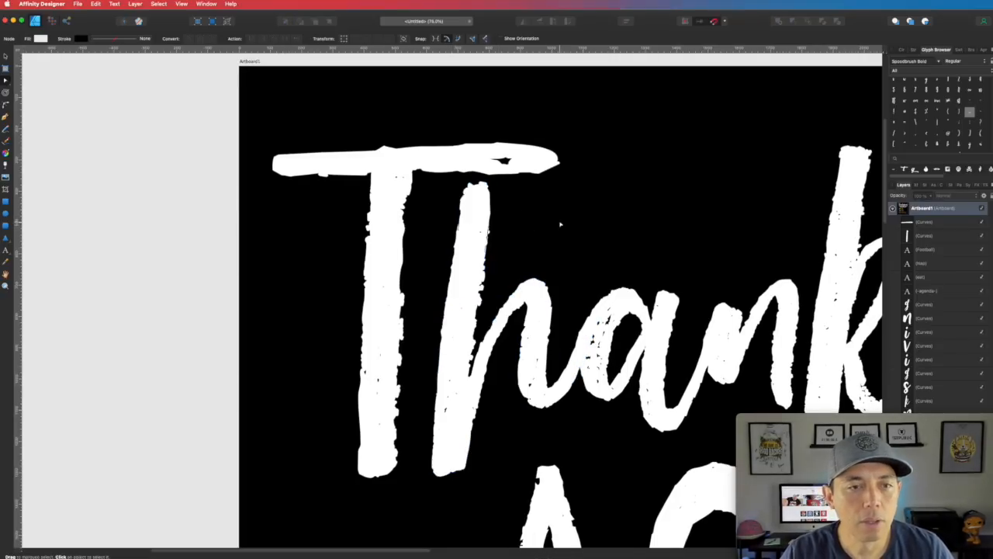
key("super+minus")
key("super+minus")
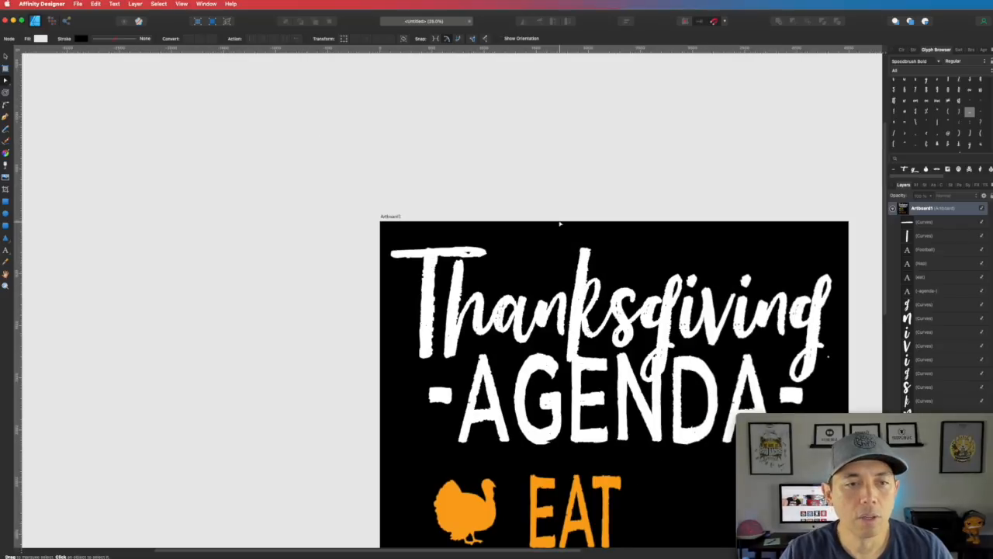
left_click_drag(572, 191, 457, 114)
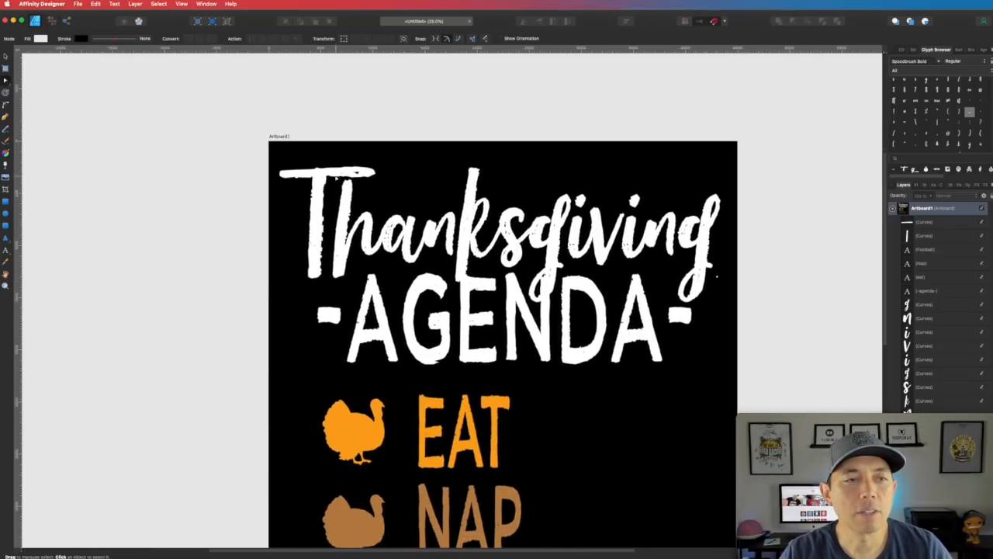
- Tilt the T's stem slightly clockwise so it slants like the rest of the Thanksgiving script
left_click(320, 228)
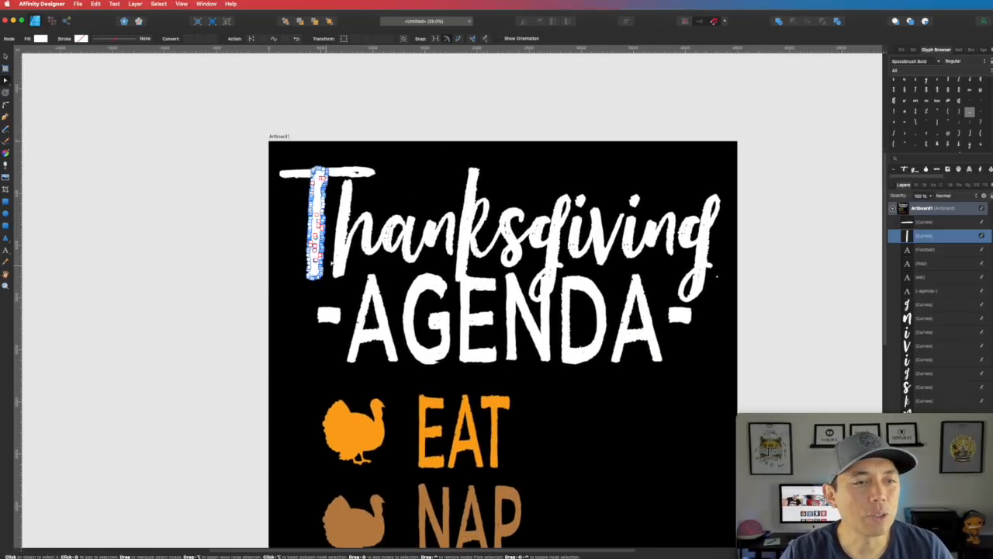
left_click(6, 56)
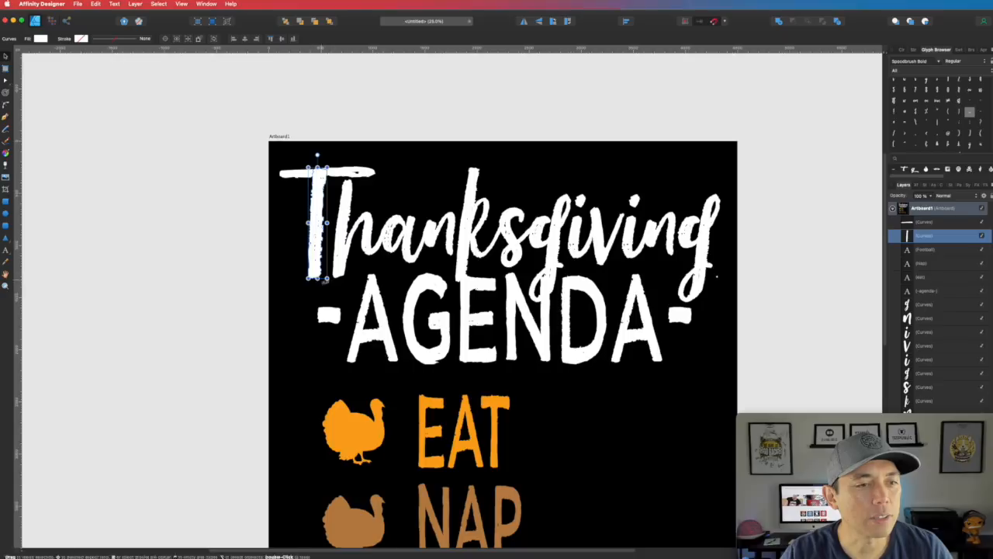
left_click_drag(331, 280, 328, 284)
left_click(244, 215)
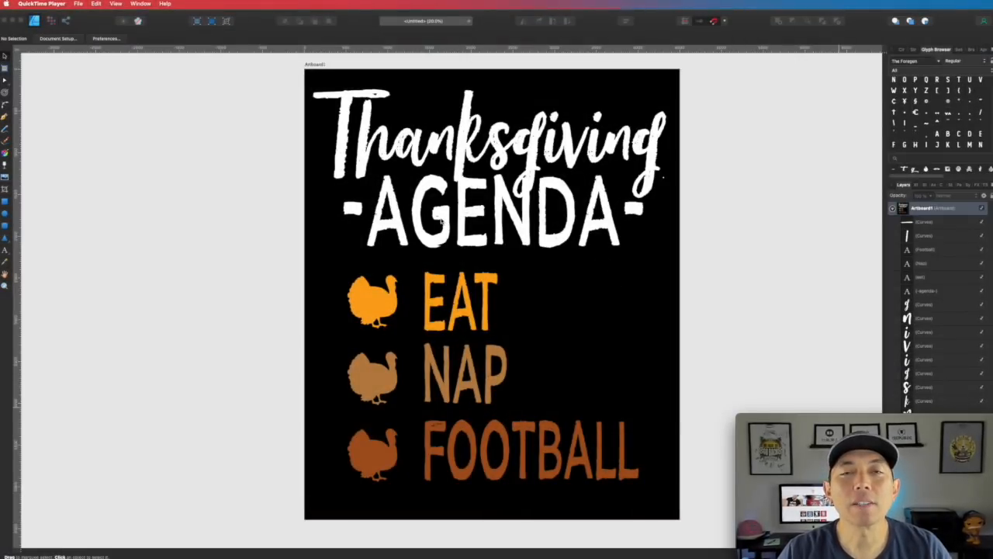
- Replace the -AGENDA- text under the title with CHECKLIST
left_click(476, 228)
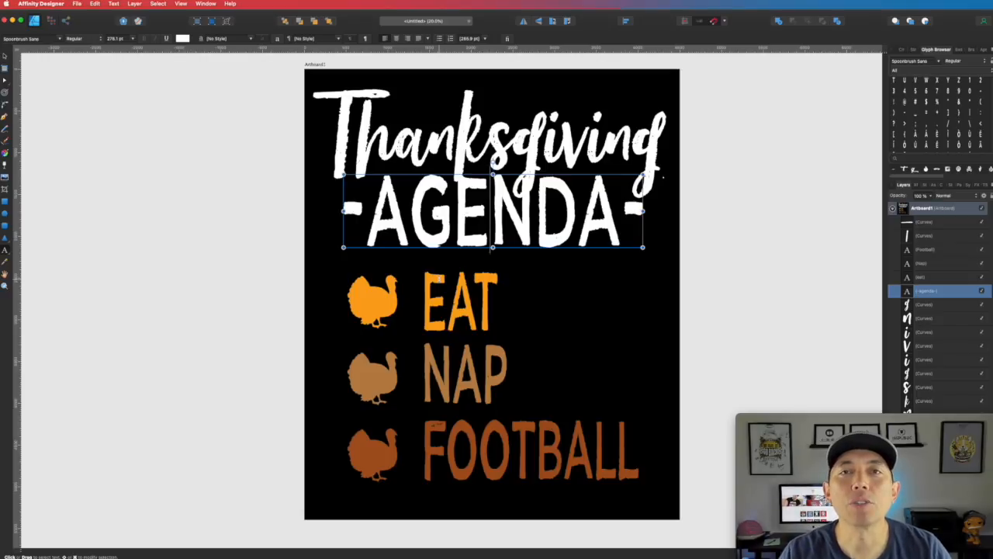
triple_click(451, 220)
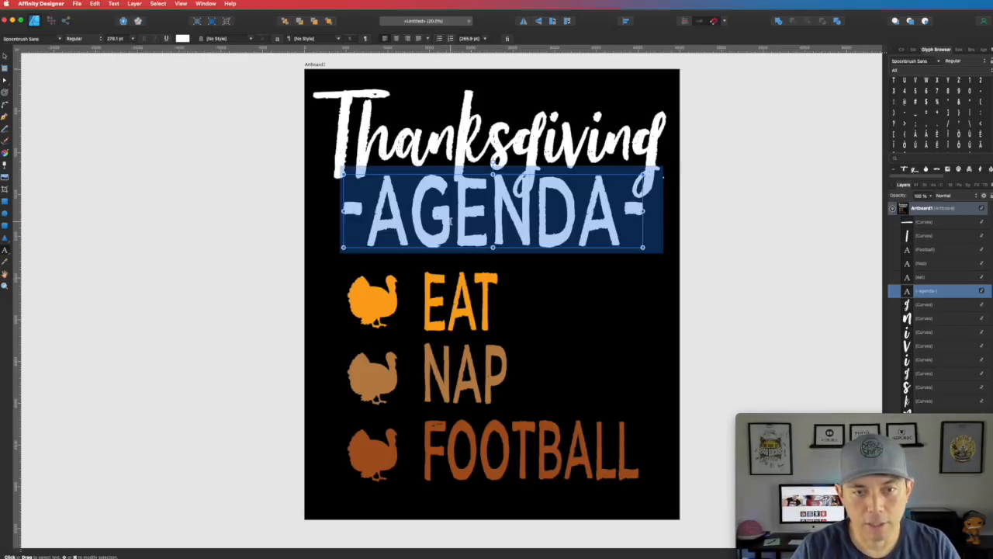
type("CHE")
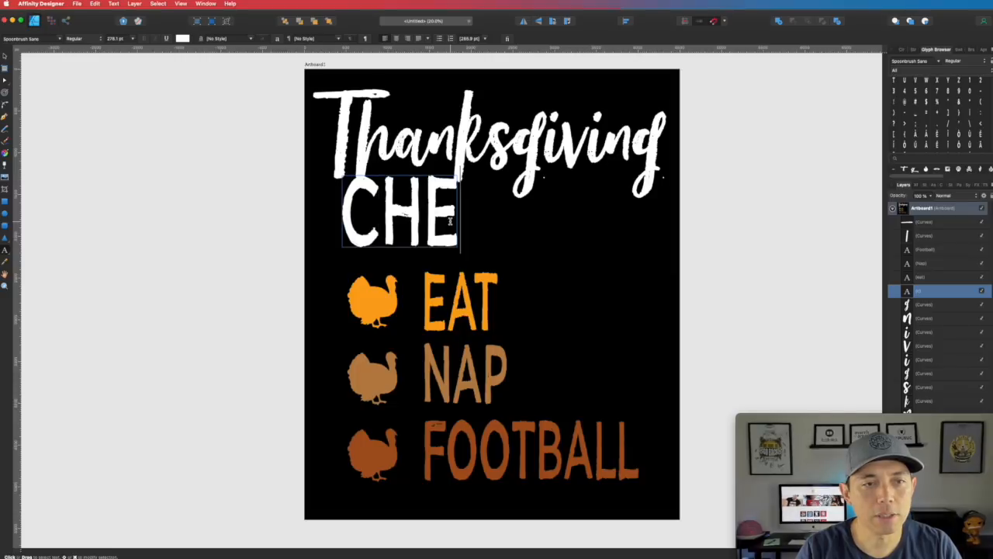
type("CKLIST")
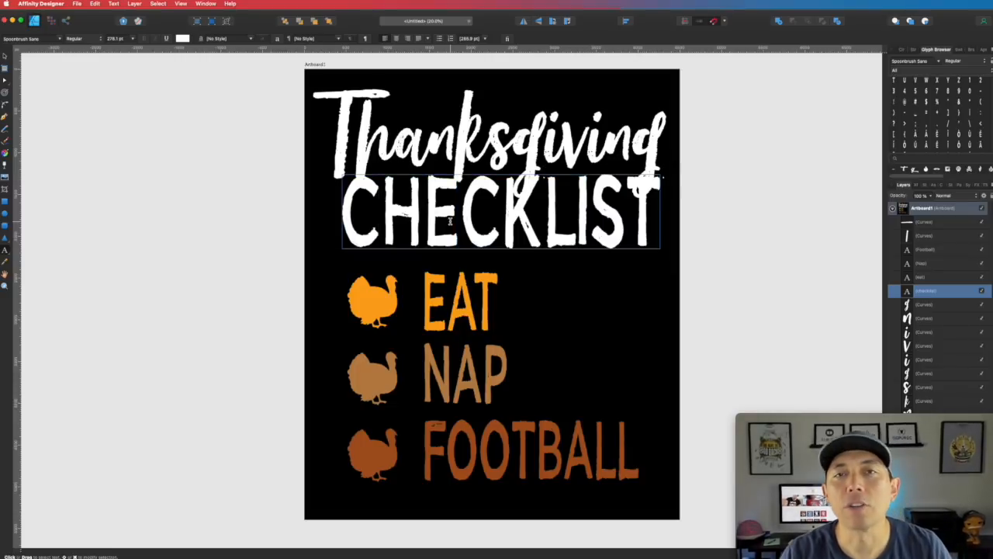
key("Escape")
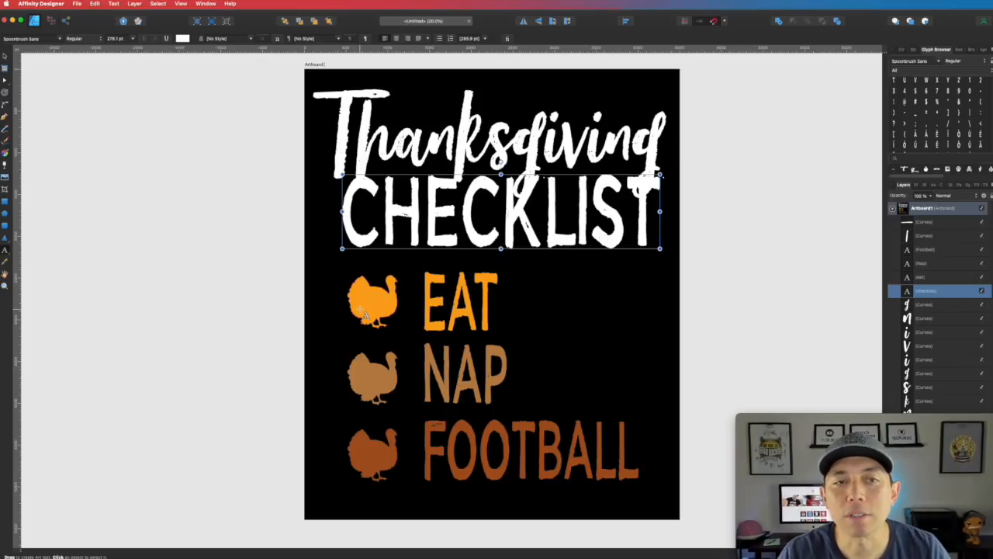
- Change the font of the CHECKLIST text to The Foregen Rough One
key("super+a")
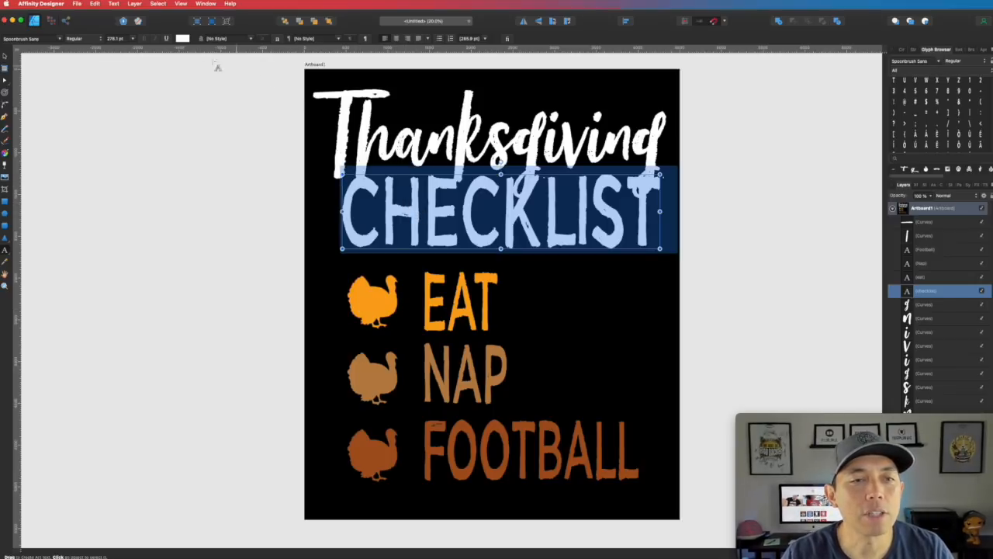
left_click(59, 40)
left_click(137, 48)
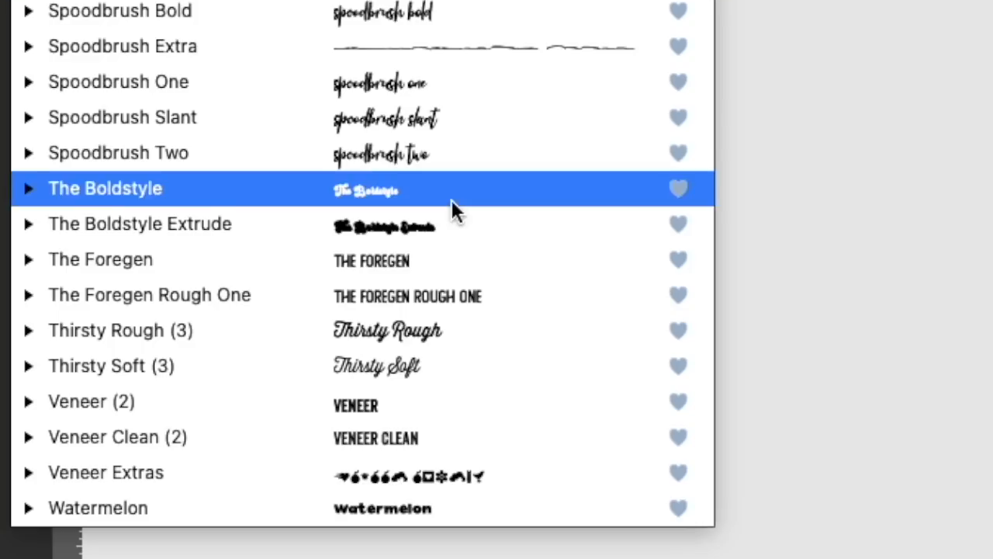
left_click(446, 288)
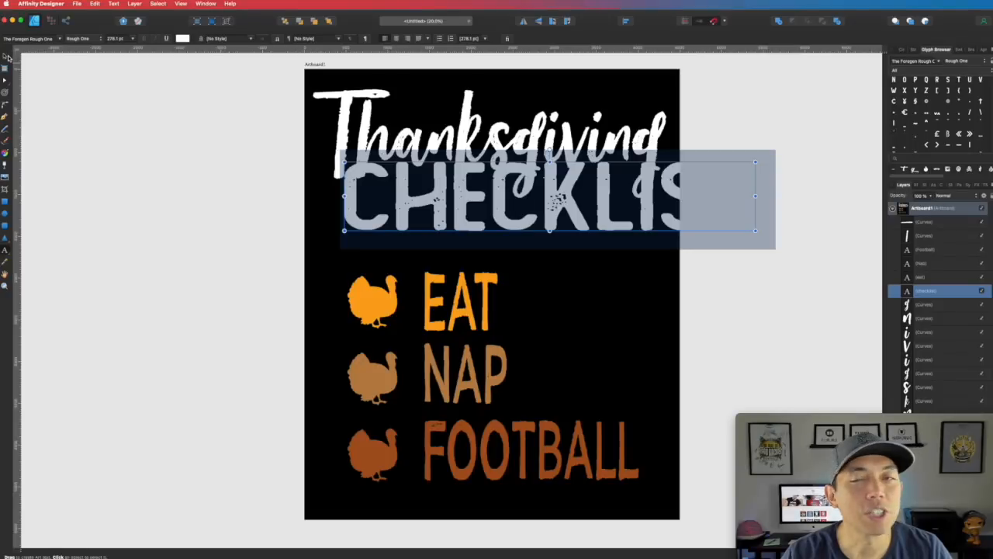
left_click(7, 57)
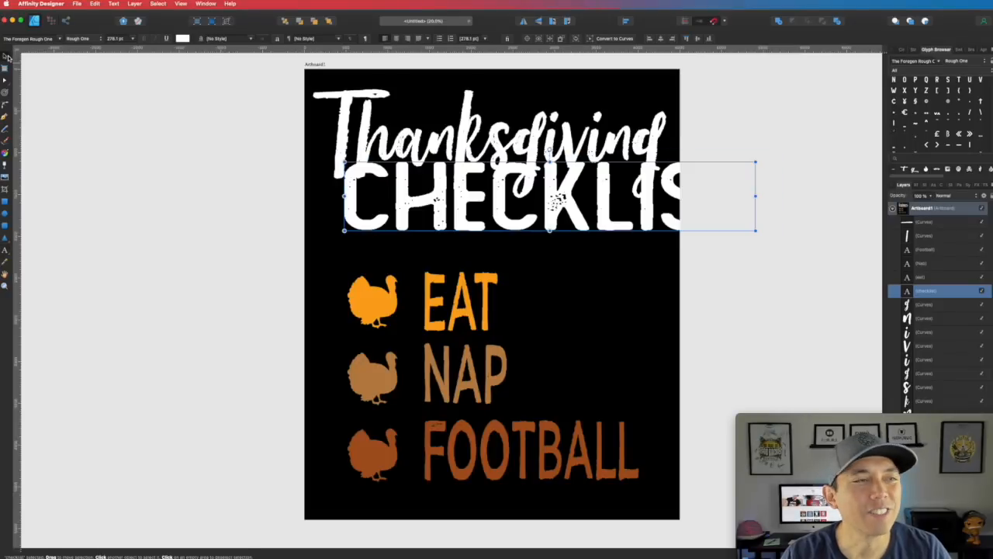
- Shrink the CHECKLIST text to 204.2 pt with a slight counter-clockwise tilt, positioned just beneath the Thanksgiving title
left_click_drag(755, 230, 636, 227)
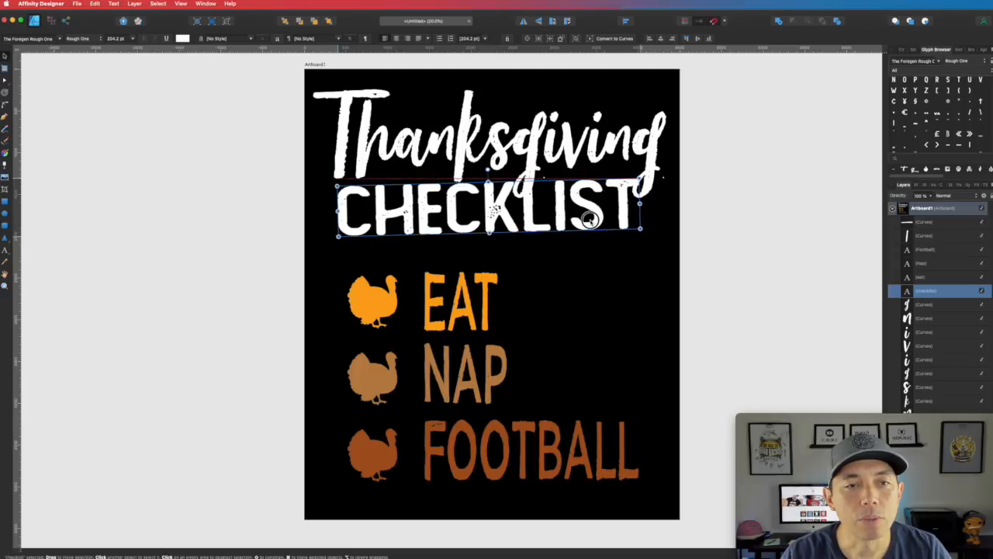
left_click_drag(587, 221, 594, 224)
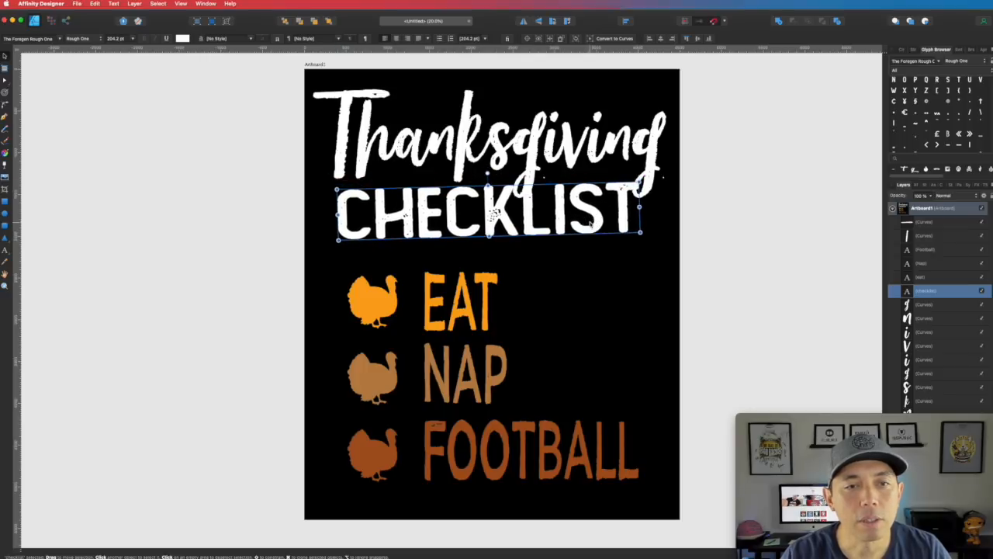
key("Up")
key("Up")
key("Up")
key("Up")
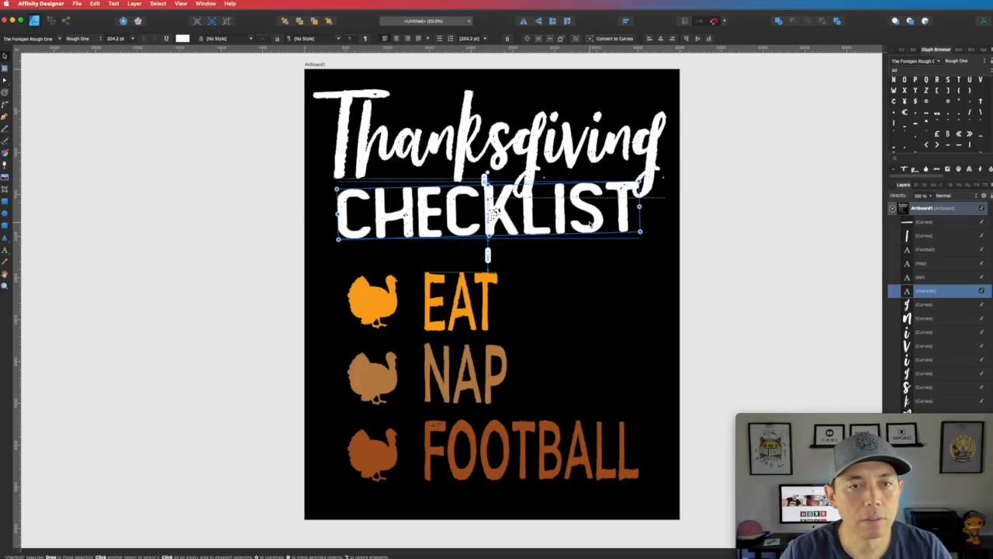
key("Right")
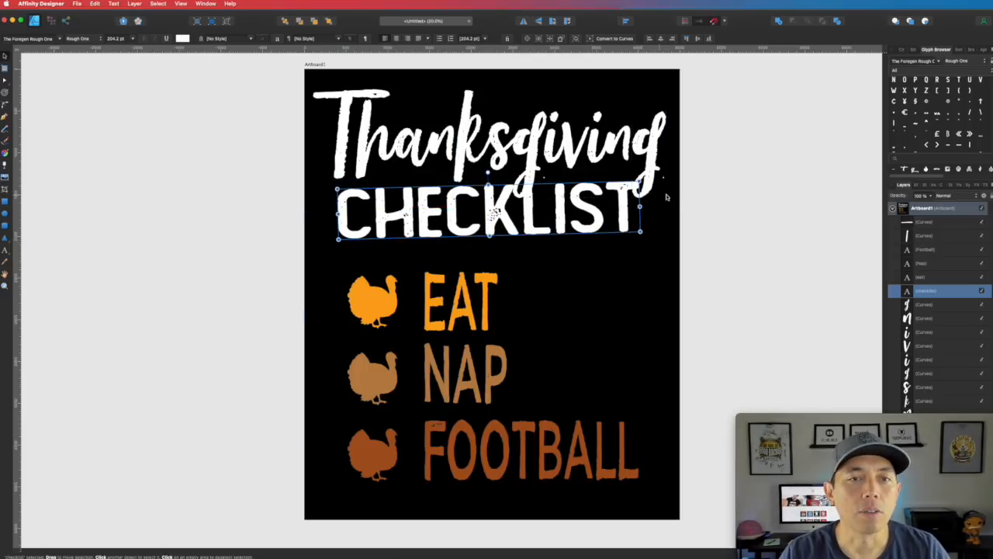
left_click(741, 174)
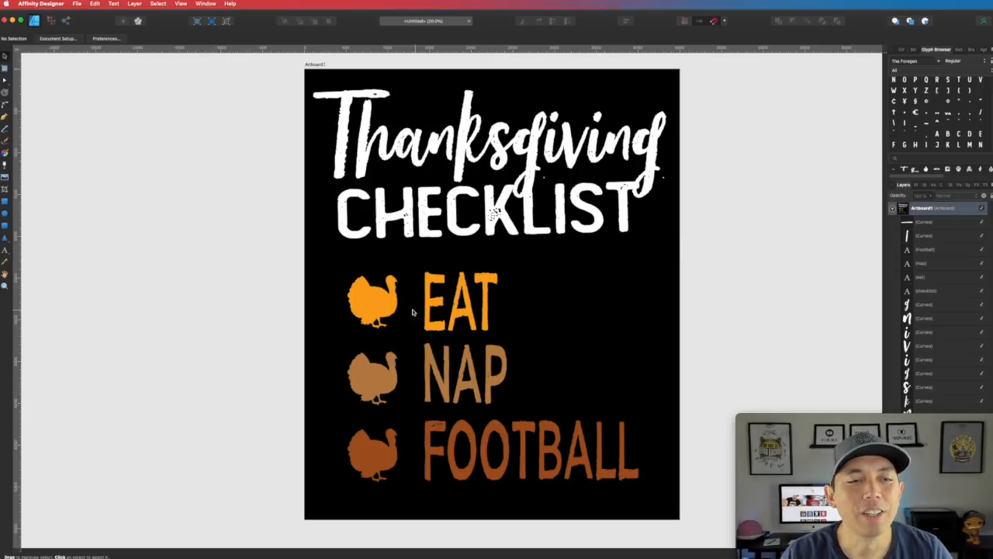
- Delete the three turkey icons beside EAT, NAP and FOOTBALL
left_click(382, 307)
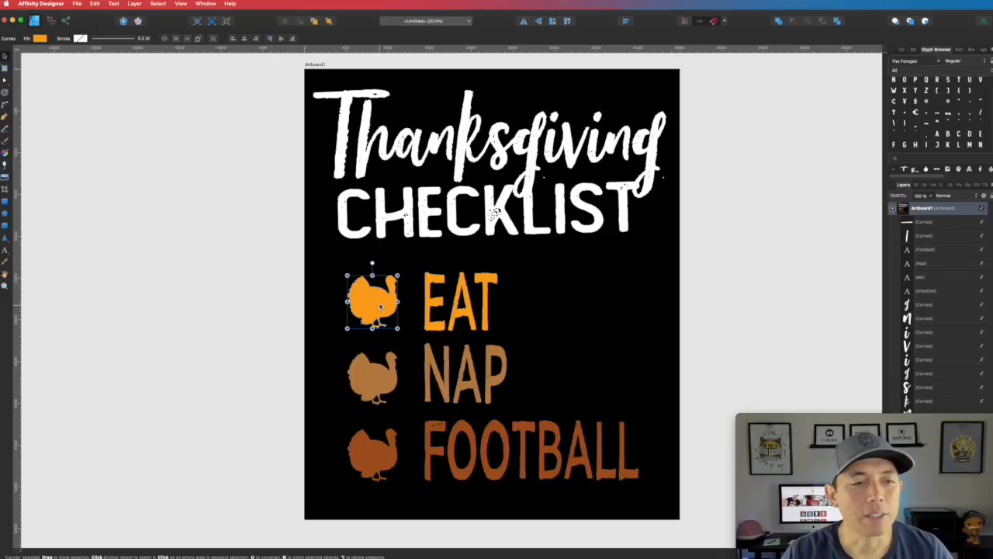
left_click(380, 371, "shift")
left_click(383, 454, "shift")
key("Delete")
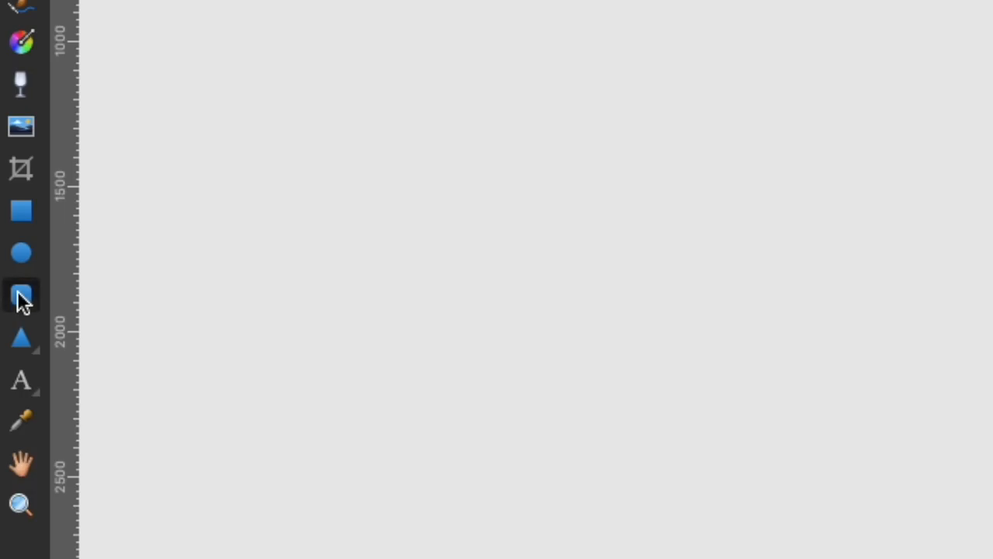
- Draw a rounded square beside the word EAT as a checkbox and remove its fill
left_click(6, 226)
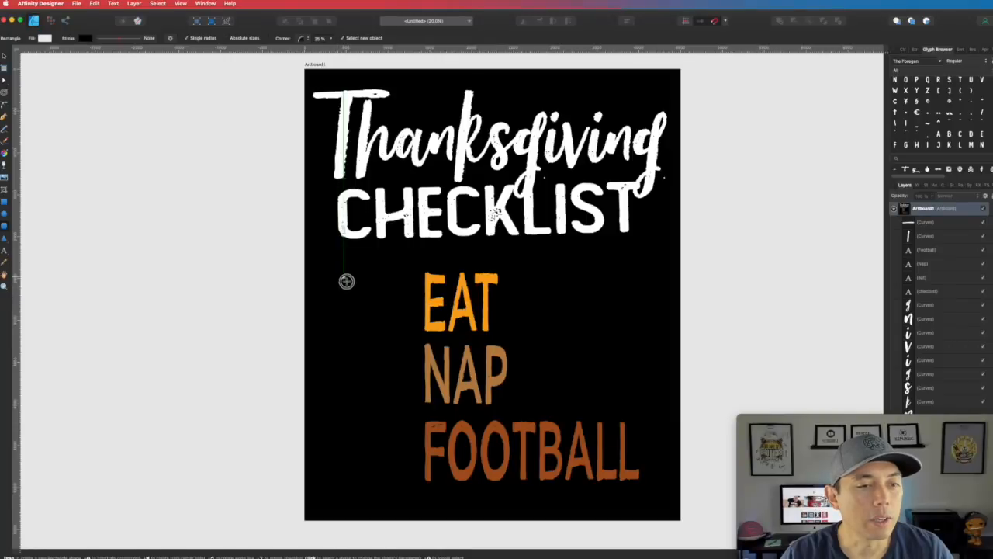
left_click_drag(346, 281, 392, 323)
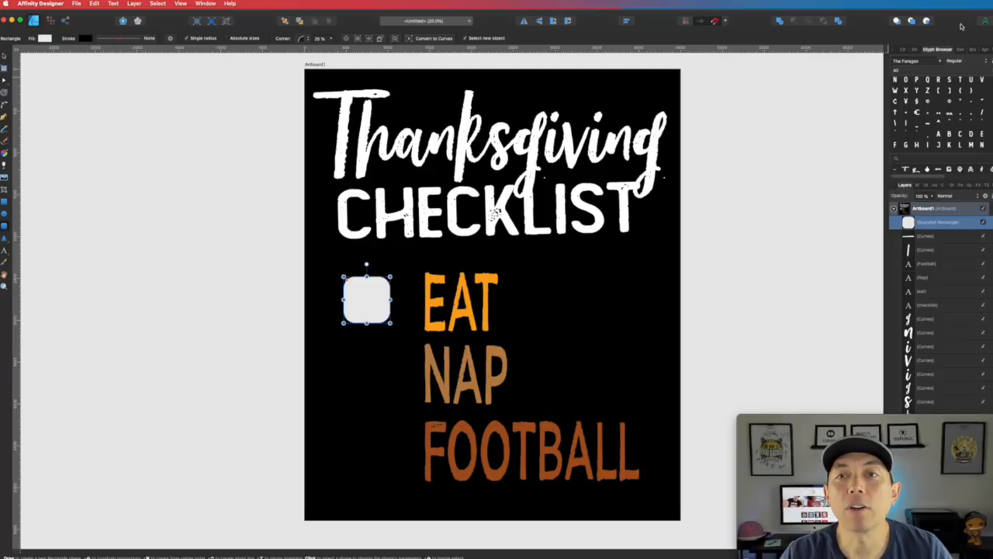
left_click(903, 50)
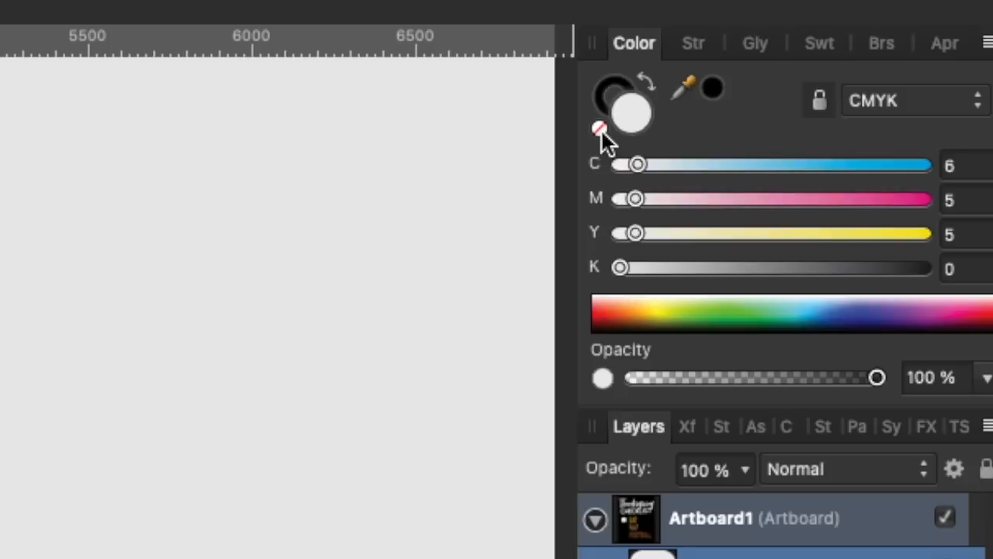
left_click(894, 71)
- Give the checkbox a white stroke with C, M, Y and K at 0 and a width of 19 pt
left_click(895, 64)
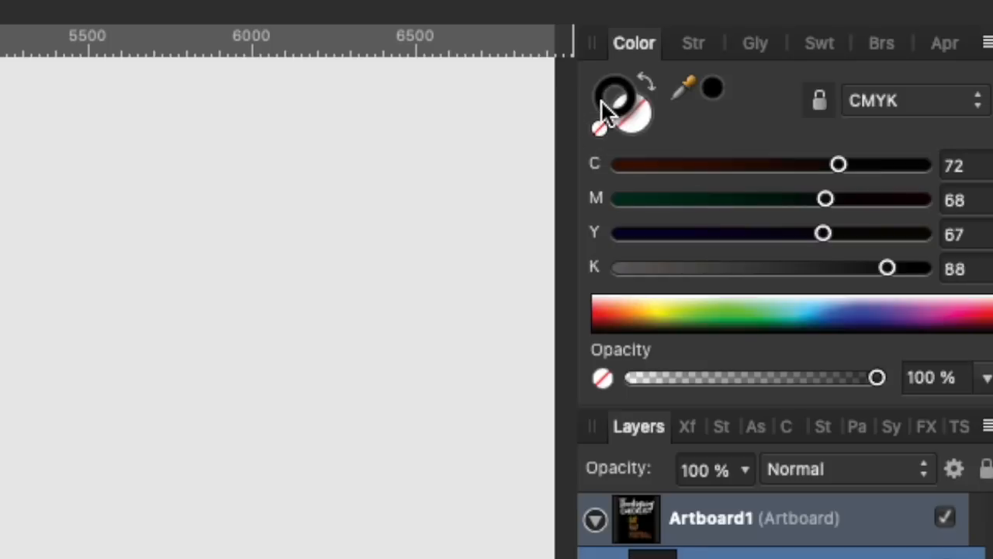
left_click(614, 165)
left_click(615, 200)
left_click(614, 234)
left_click(612, 268)
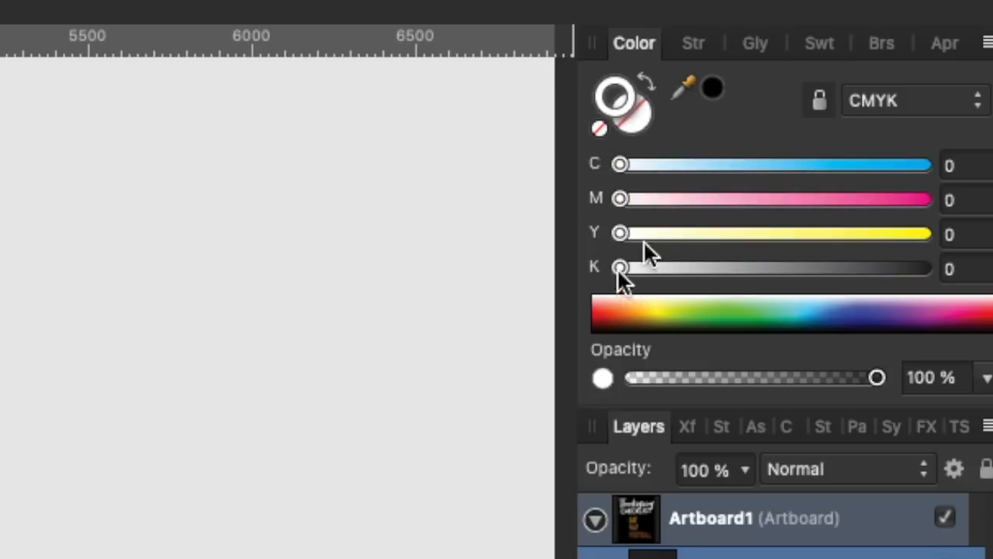
left_click(694, 44)
left_click_drag(667, 136, 780, 137)
left_click(779, 137)
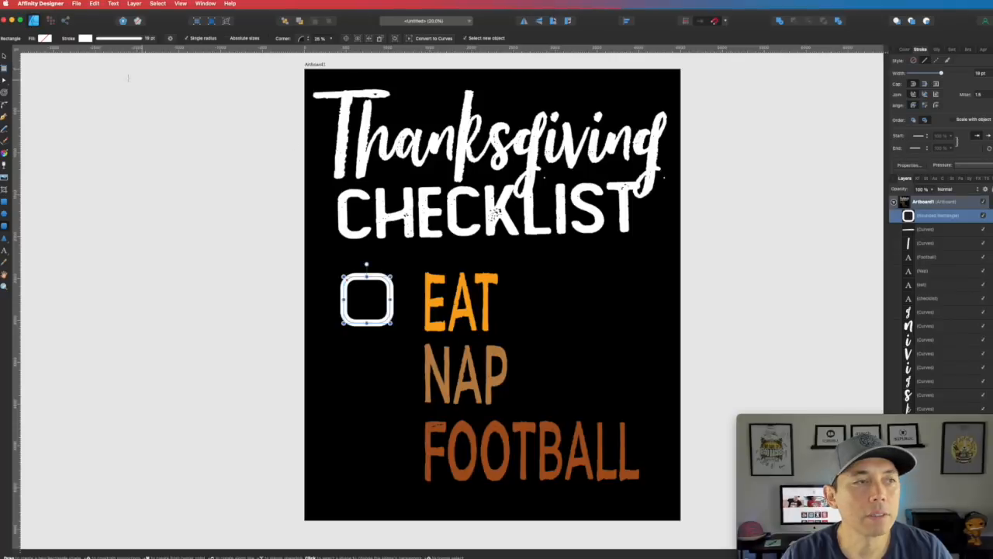
- Move the checkbox slightly right, closer to the word EAT
left_click(6, 59)
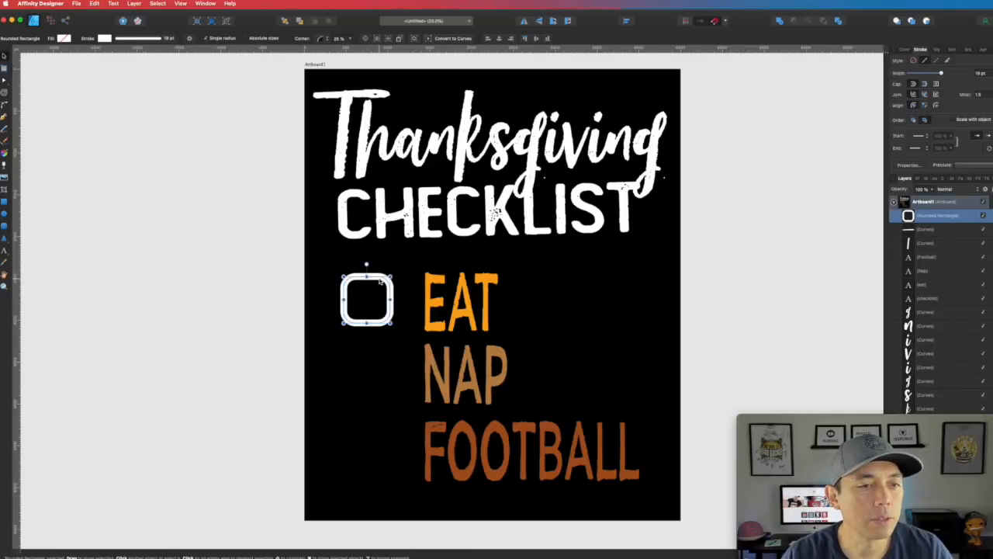
left_click_drag(380, 279, 391, 279)
left_click(252, 273)
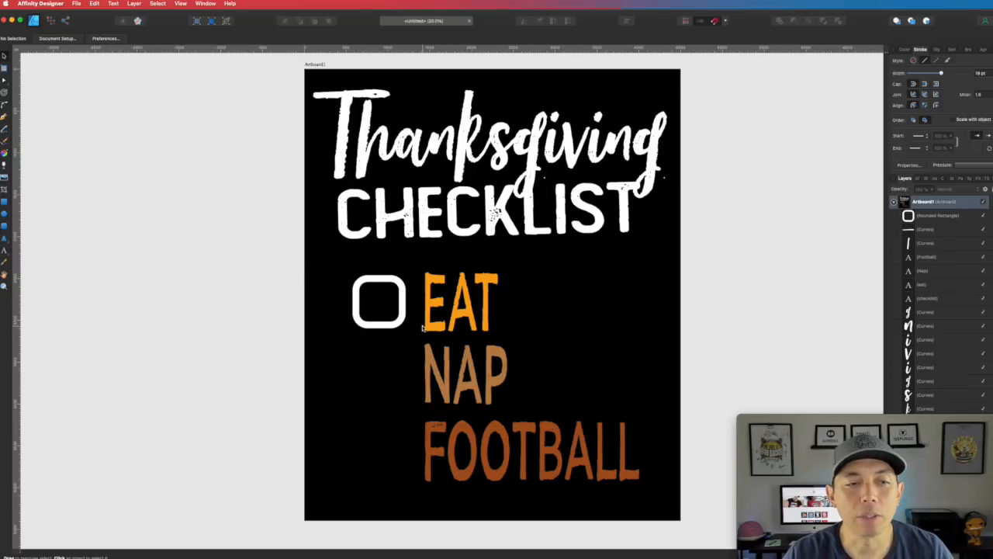
- Draw a tall rounded rectangle across the checkbox's top edge and swap its stroke and fill to make it solid white
scroll(370, 309, "up", 10)
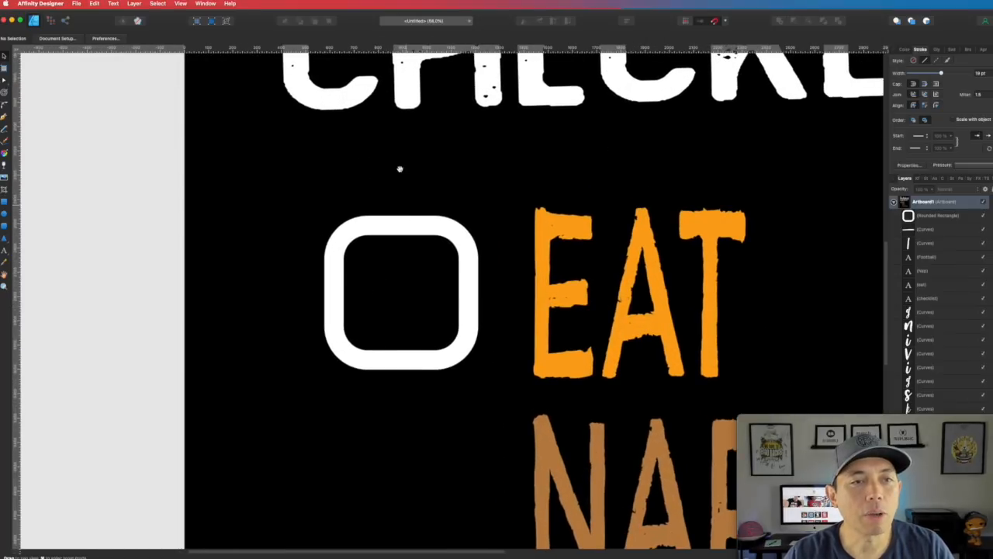
scroll(399, 166, "up", 5)
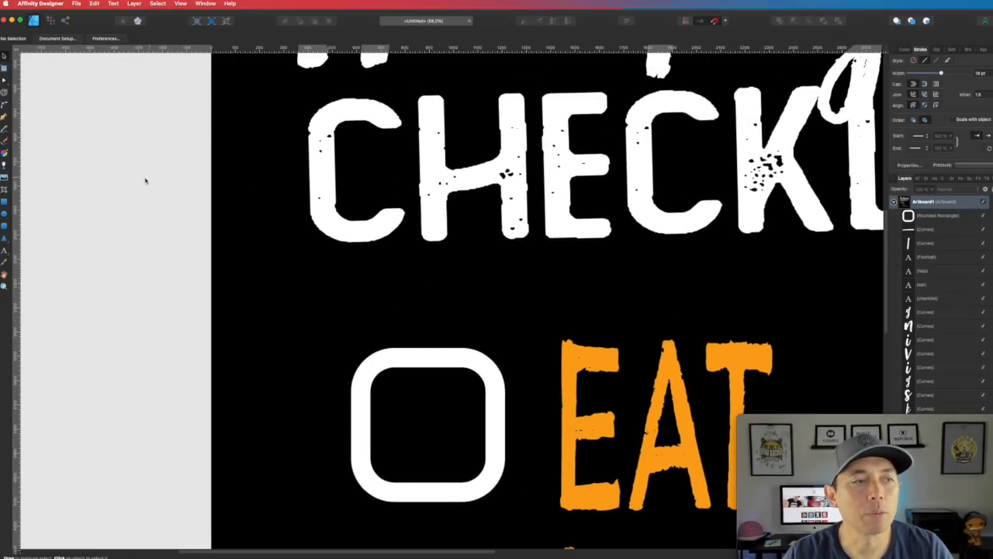
left_click(5, 226)
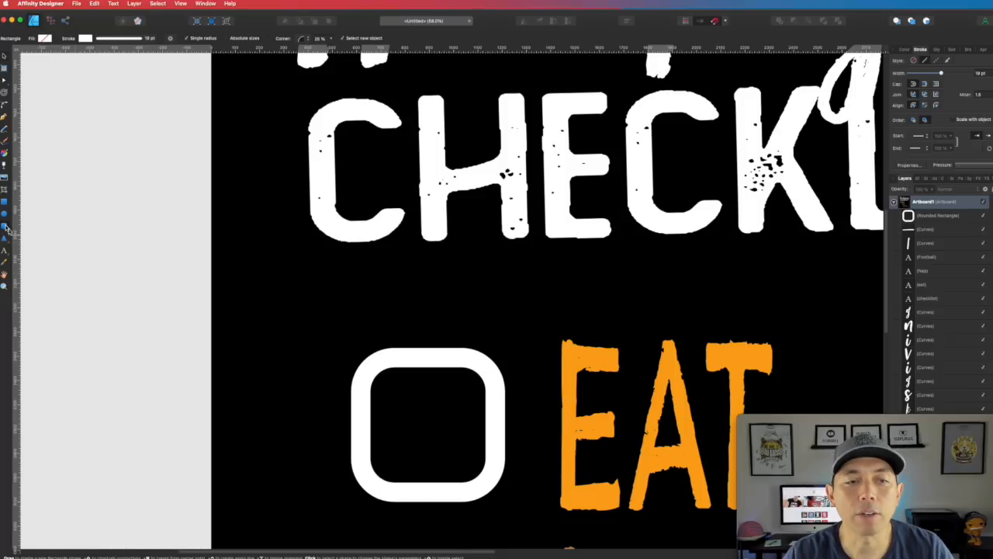
left_click_drag(389, 324, 448, 428)
left_click(901, 49)
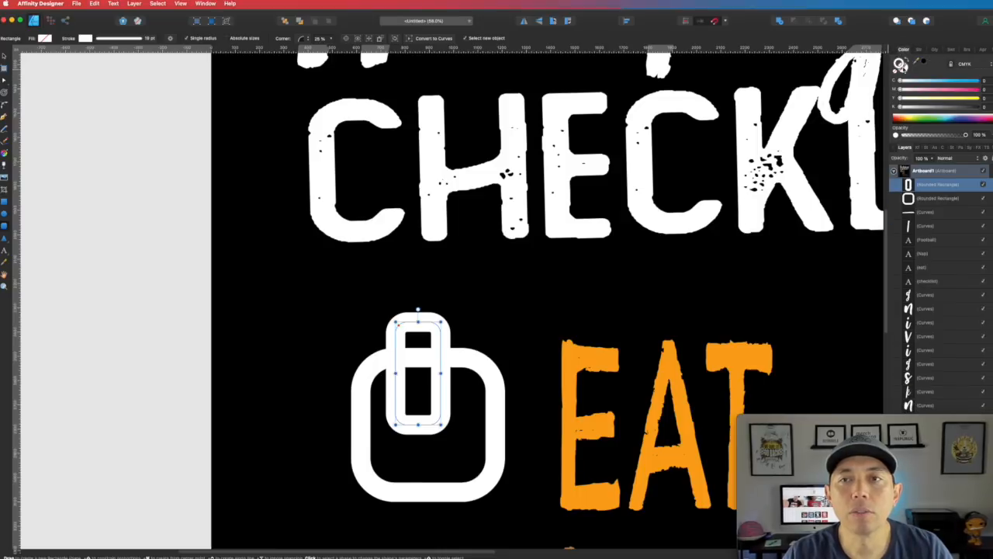
left_click(915, 59)
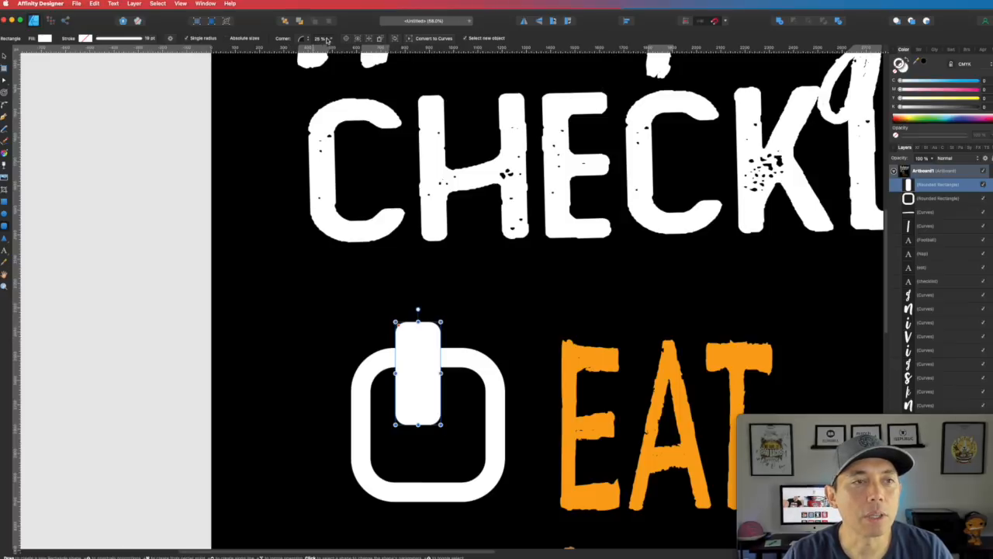
- Reduce the tall rectangle's corner rounding to 16 % and narrow it into a slim bar
left_click(331, 39)
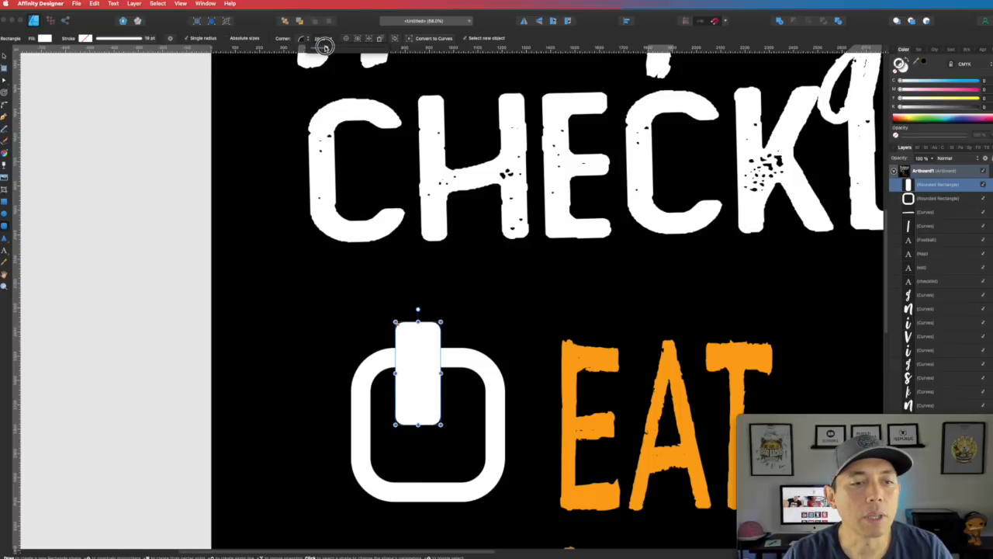
left_click_drag(441, 372, 428, 373)
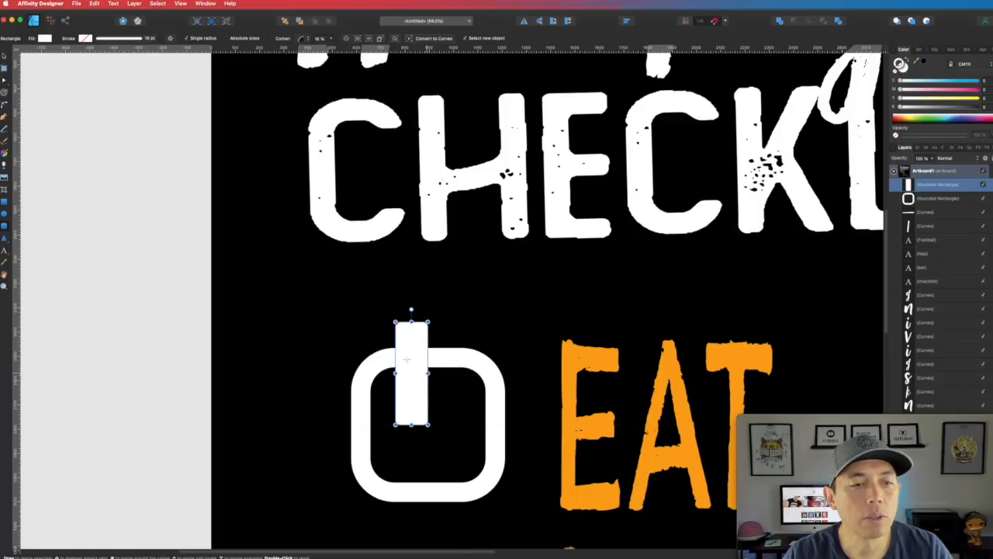
left_click(5, 56)
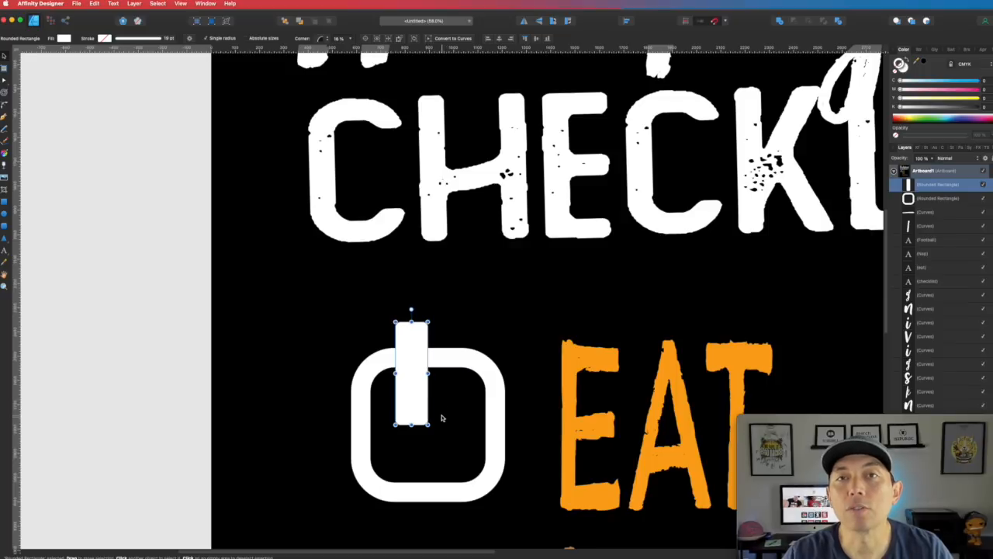
- Tilt the white bar, add a rotated duplicate, and shorten the left piece to form a check mark inside the checkbox
mouse_move(432, 429)
left_mouse_down()
mouse_move(454, 407)
mouse_move(406, 417)
mouse_move(405, 433)
mouse_move(422, 420)
mouse_move(404, 437)
mouse_move(431, 419)
left_mouse_up()
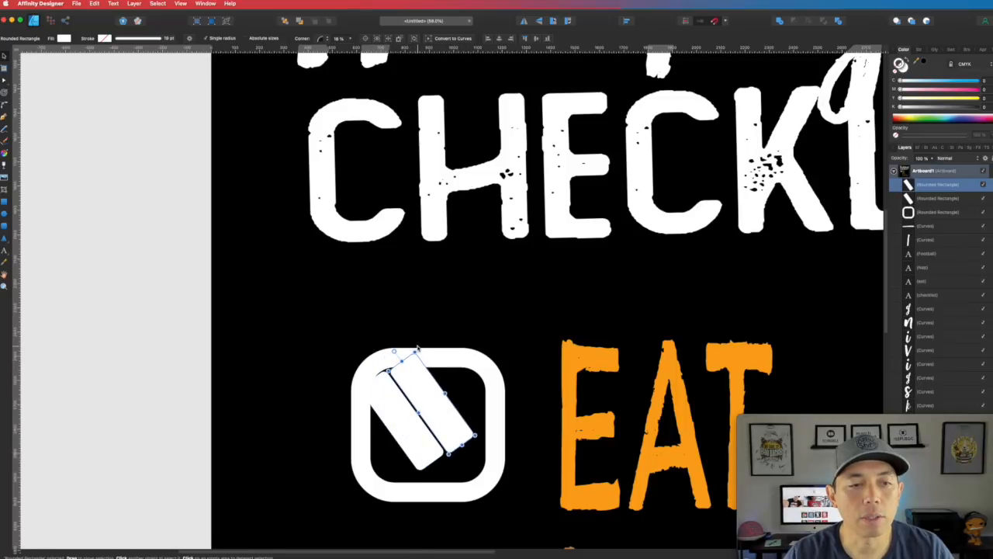
mouse_move(418, 349)
left_mouse_down()
mouse_move(483, 348)
mouse_move(505, 378)
mouse_move(496, 372)
left_mouse_up()
mouse_move(448, 394)
left_mouse_down()
mouse_move(463, 415)
mouse_move(506, 408)
mouse_move(454, 409)
left_mouse_up()
left_click(419, 405, "shift")
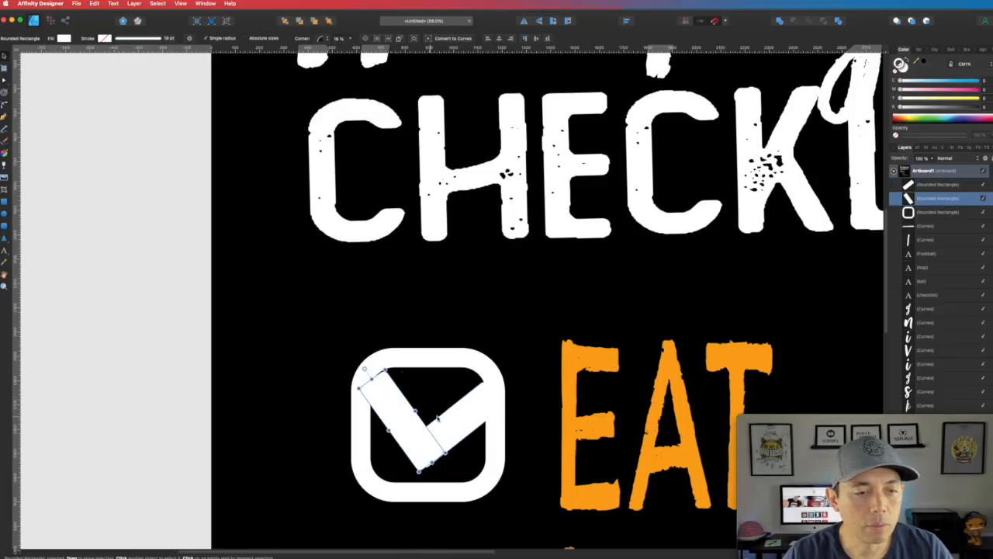
left_click_drag(505, 366, 498, 344)
left_click(384, 406)
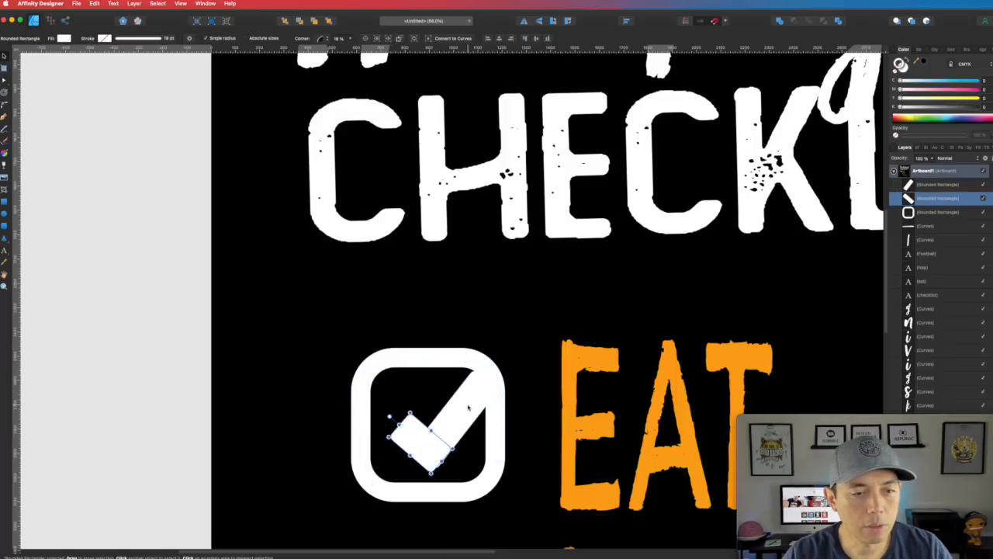
- Extend the check mark's long arm past the box's upper-right corner, lengthen its short arm slightly, and nudge both arms left
left_click(486, 378)
left_click_drag(485, 377, 518, 339)
left_click(399, 427)
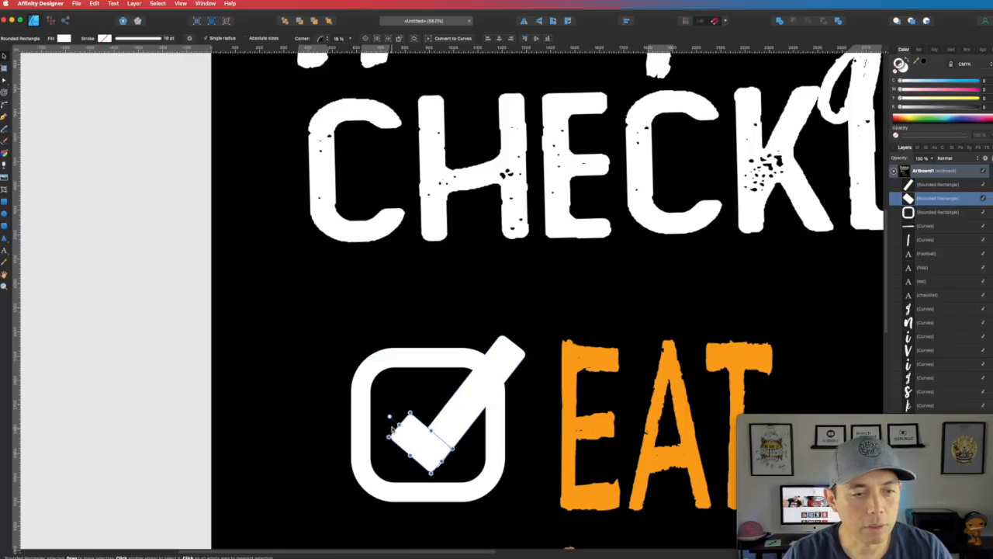
left_click_drag(397, 424, 381, 409)
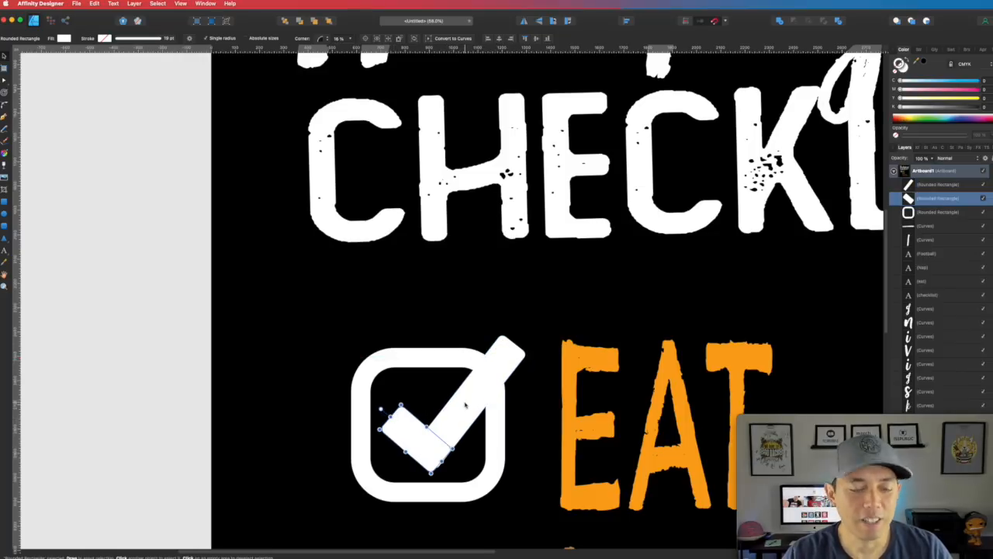
left_click(466, 404, "shift")
left_click_drag(459, 405, 455, 406)
left_click(464, 443)
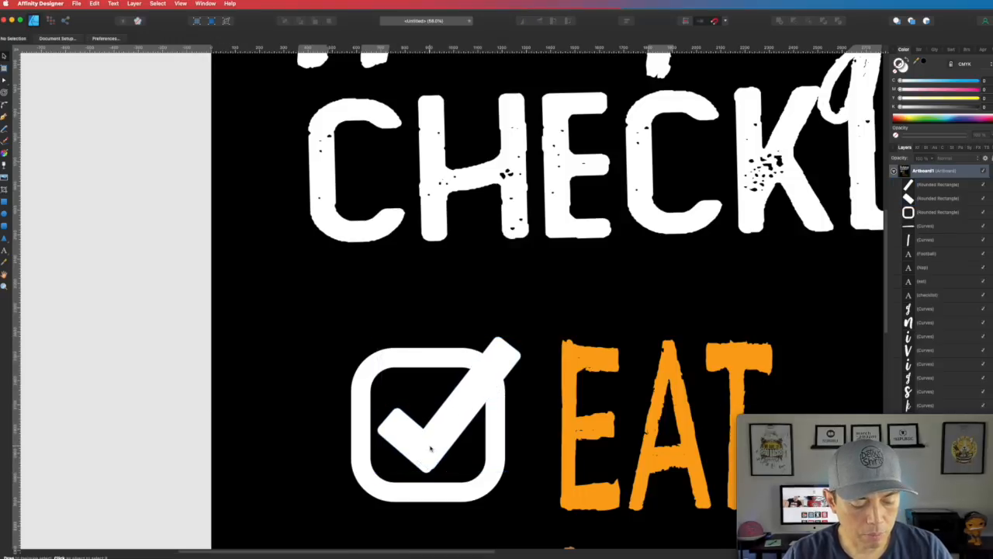
- Rotate and shift the check mark's short arm slightly so its lower corner lines up cleanly with the long arm
scroll(440, 456, "up", 5)
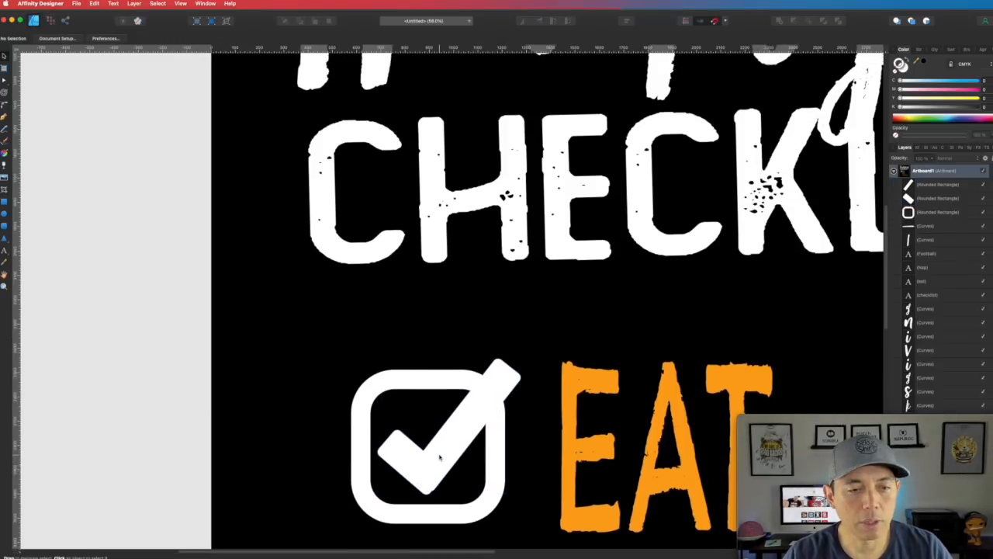
scroll(439, 458, "up", 6)
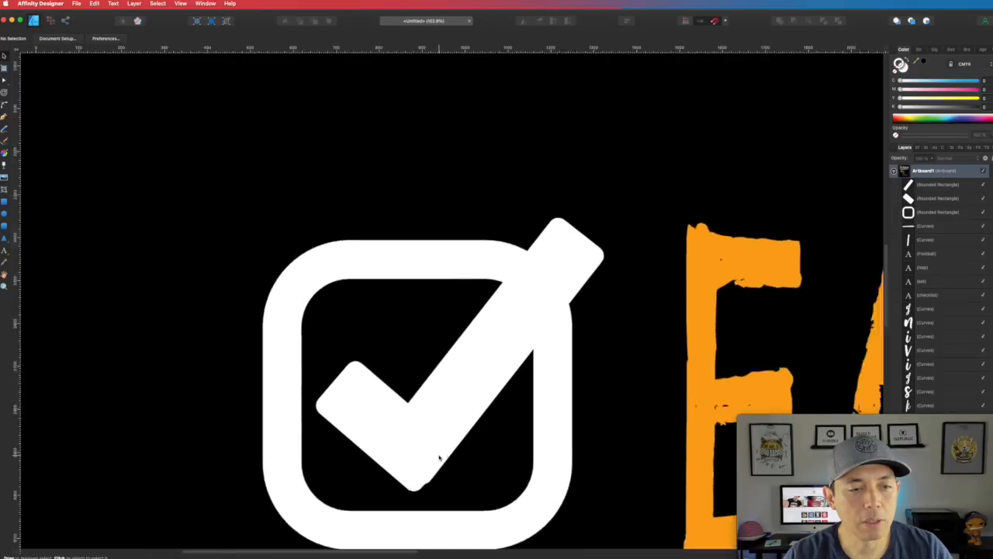
scroll(466, 438, "down", 5)
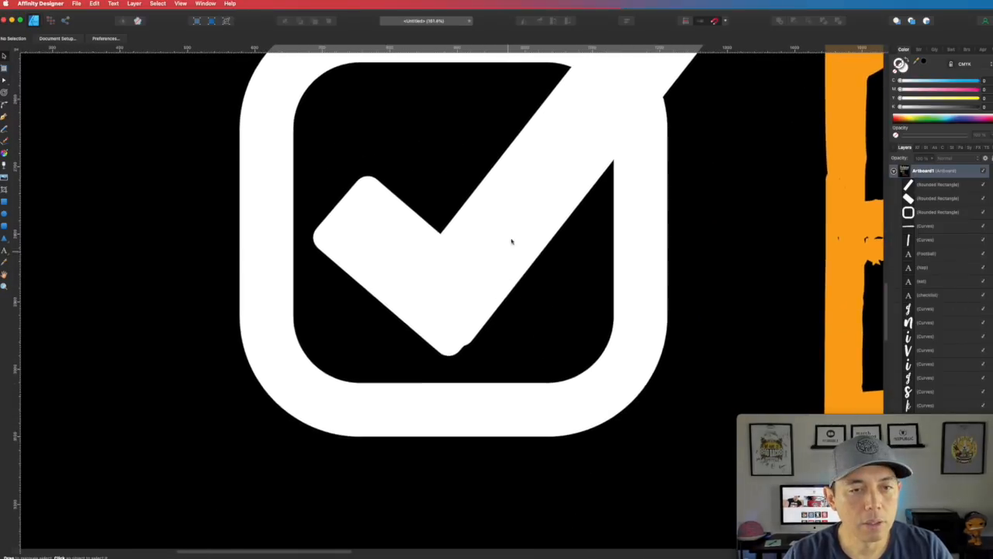
left_click(519, 229)
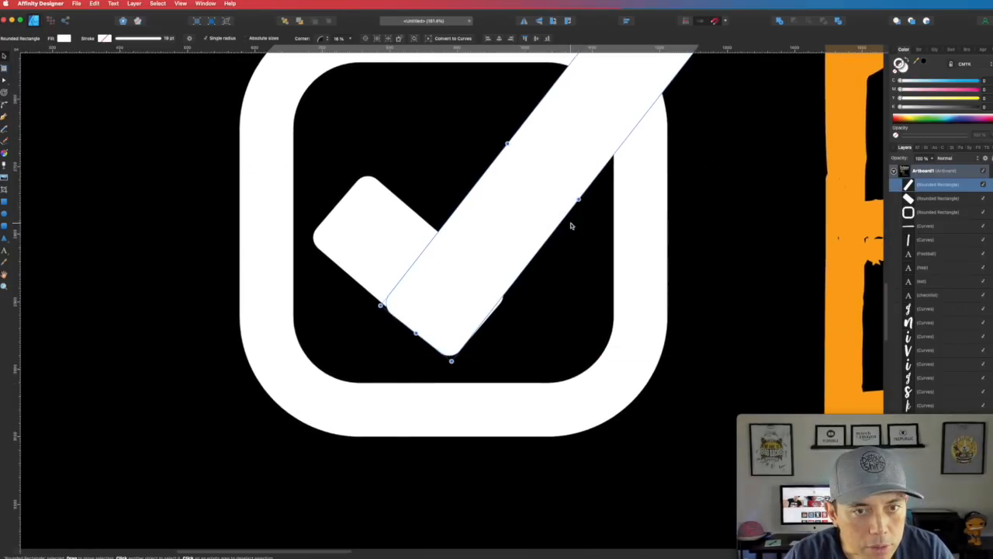
left_click(396, 234)
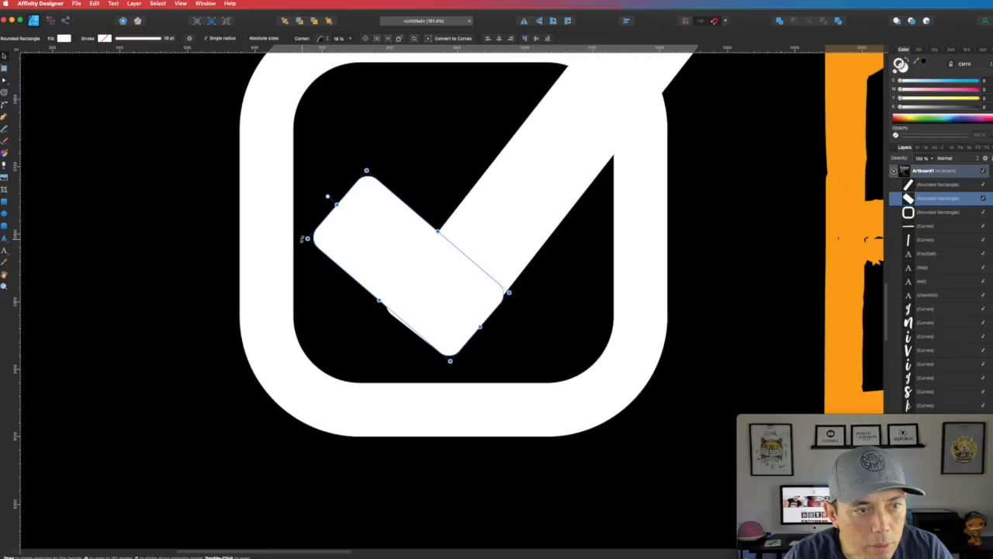
left_click_drag(303, 238, 308, 243)
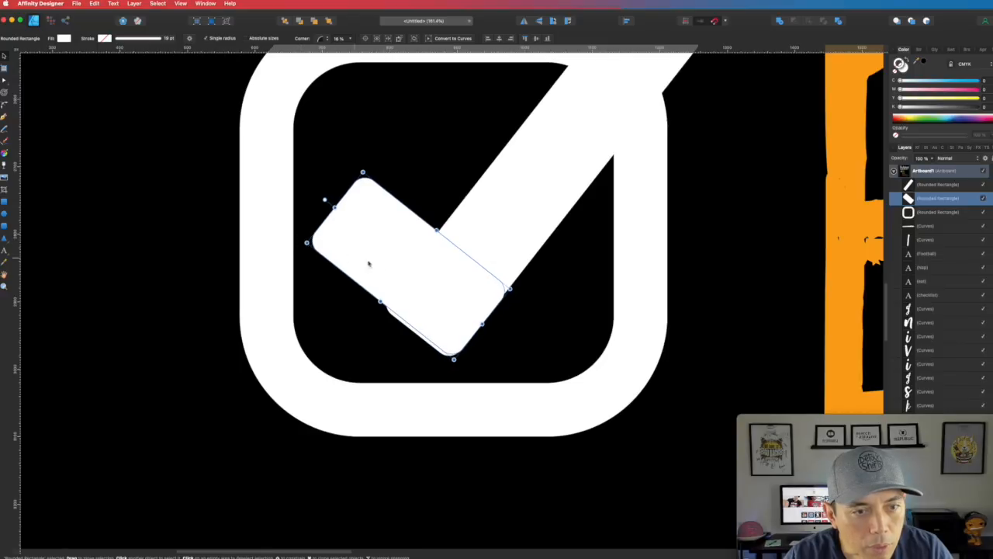
left_click_drag(429, 286, 429, 288)
key("Escape")
key("super+0")
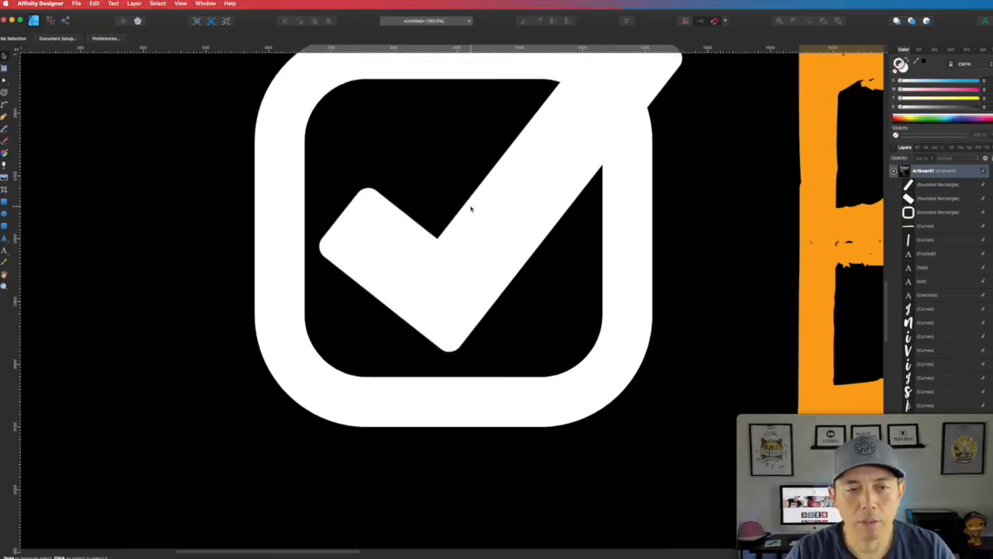
- Fine-tune the check mark's position in the checkbox and group both arms with the box
left_click(462, 291)
mouse_move(484, 253)
left_mouse_down()
mouse_move(476, 251)
mouse_move(478, 266)
mouse_move(471, 262)
mouse_move(483, 253)
left_mouse_up()
left_click(439, 292, "shift")
left_click_drag(460, 285, 461, 283)
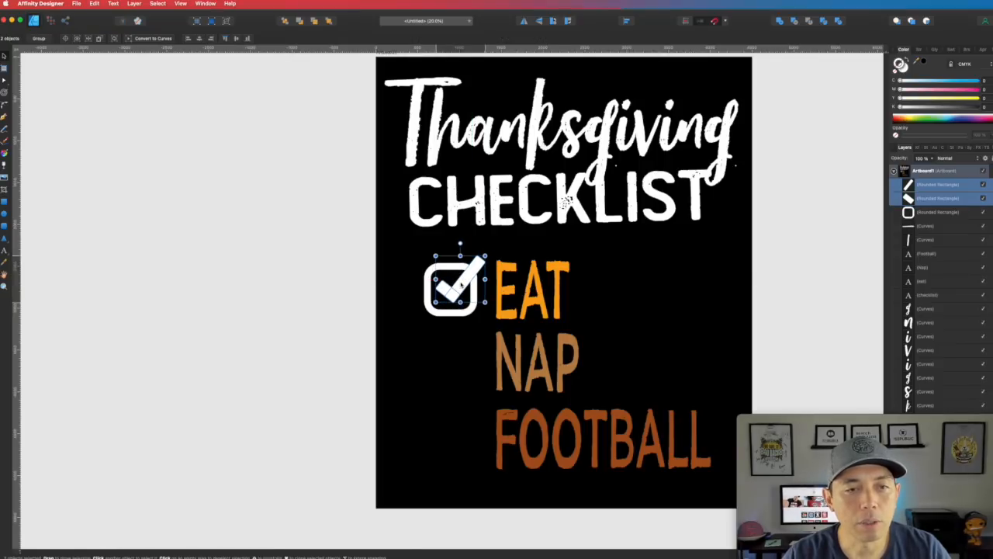
left_click(316, 239)
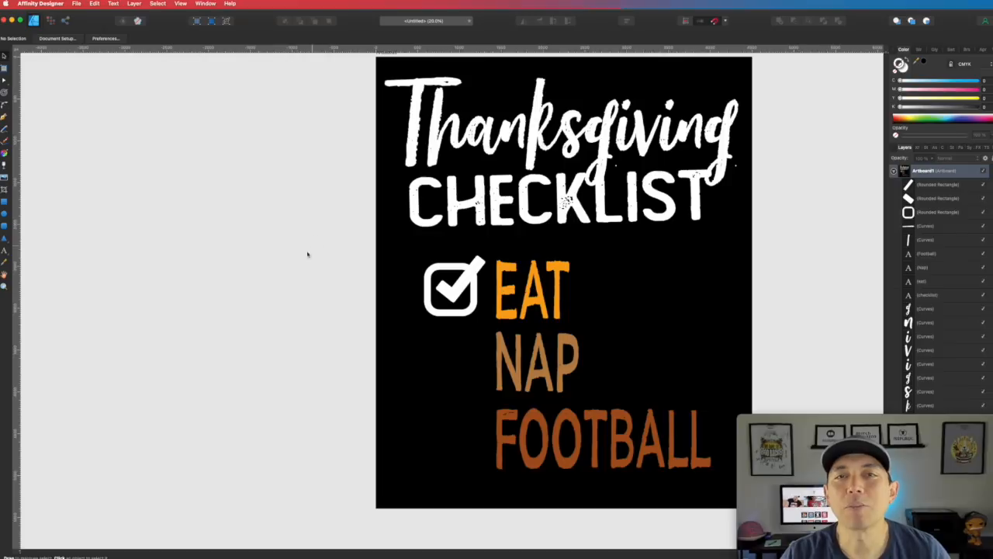
left_click_drag(331, 238, 488, 342)
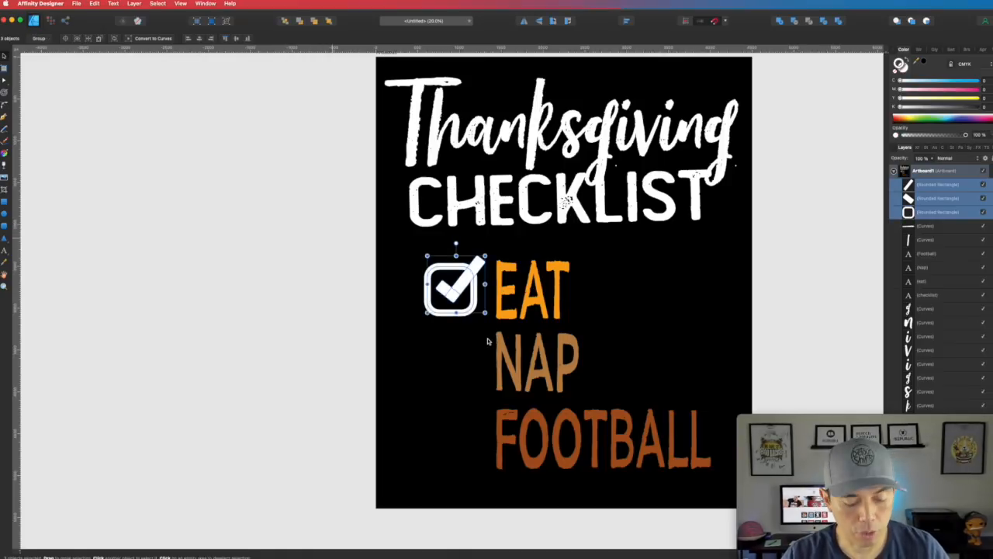
key("super+g")
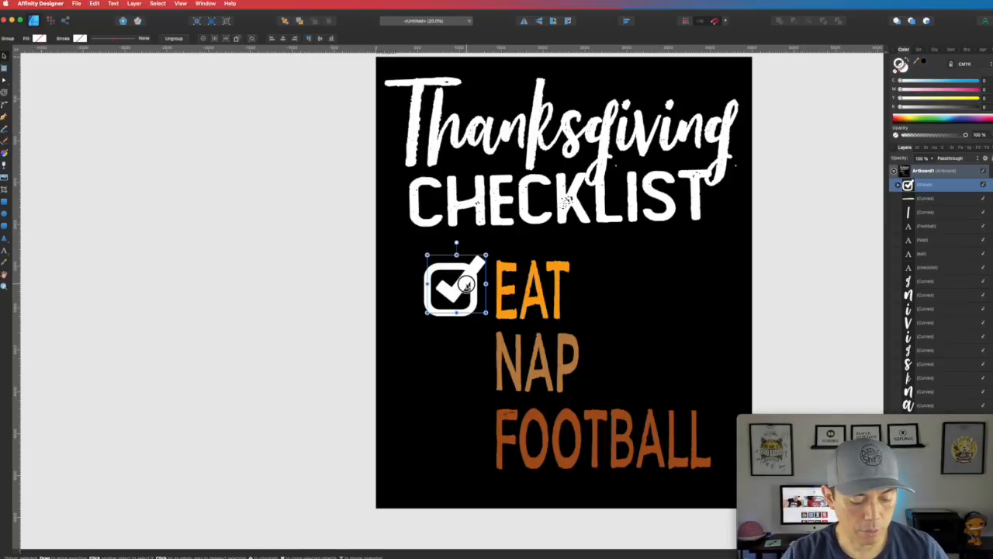
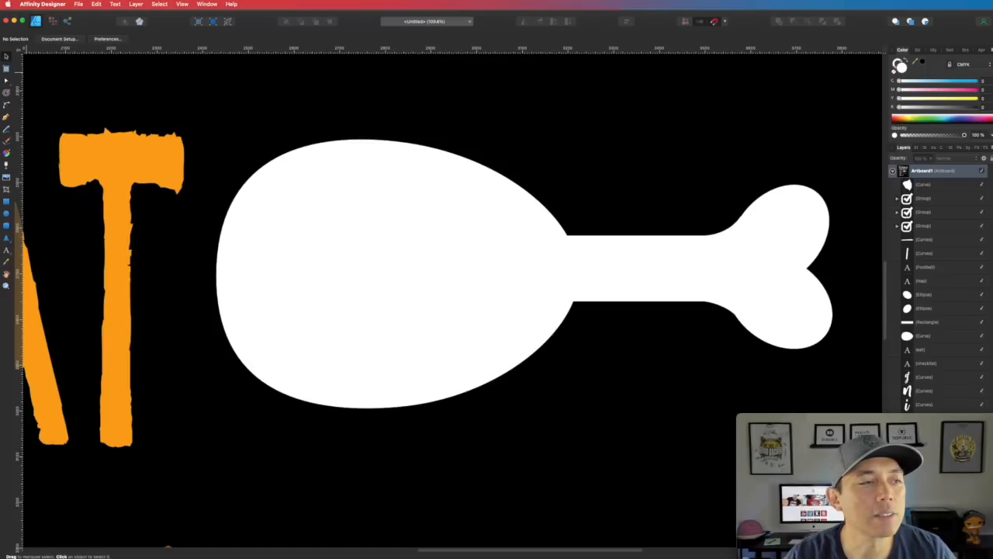
- Draw a small black circle on the drumstick's upper edge and duplicate it twice along the edge as bite marks
left_click(8, 213)
left_click_drag(397, 123, 462, 184)
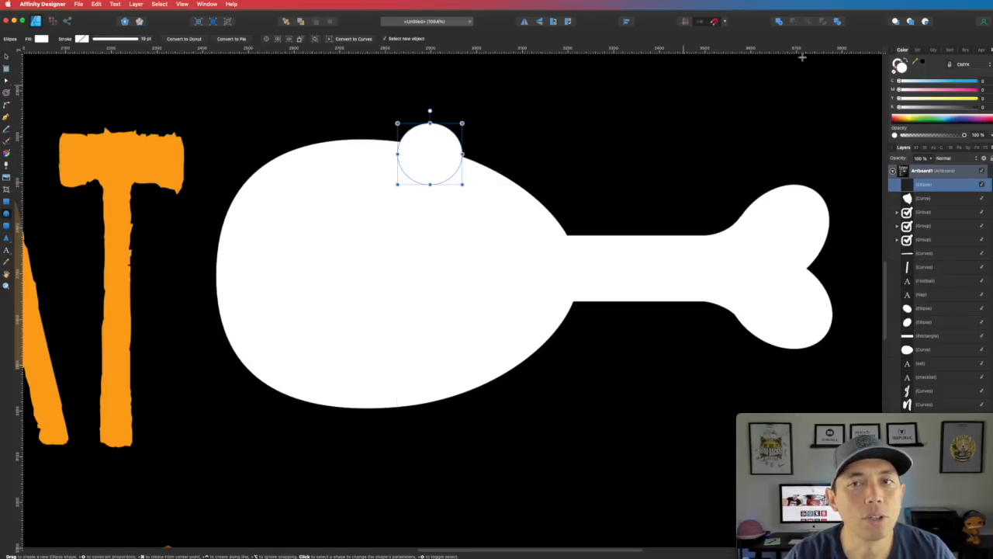
left_click(922, 63)
left_click(7, 57)
left_click_drag(443, 155, 506, 168)
left_click(402, 154)
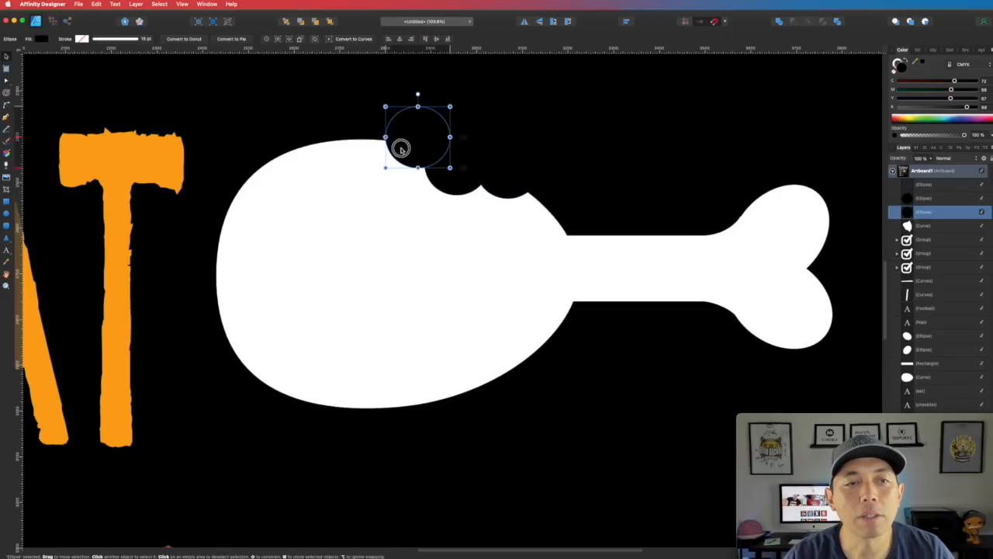
- Merge the three black circles into one shape and subtract it from the drumstick's meat
left_click(508, 149)
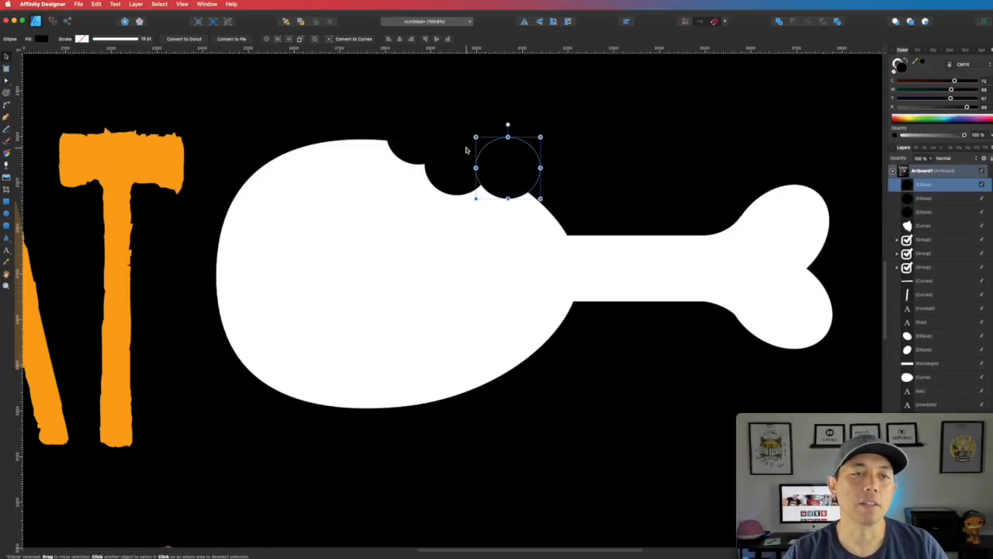
left_click(449, 168, "shift")
left_click(407, 137, "shift")
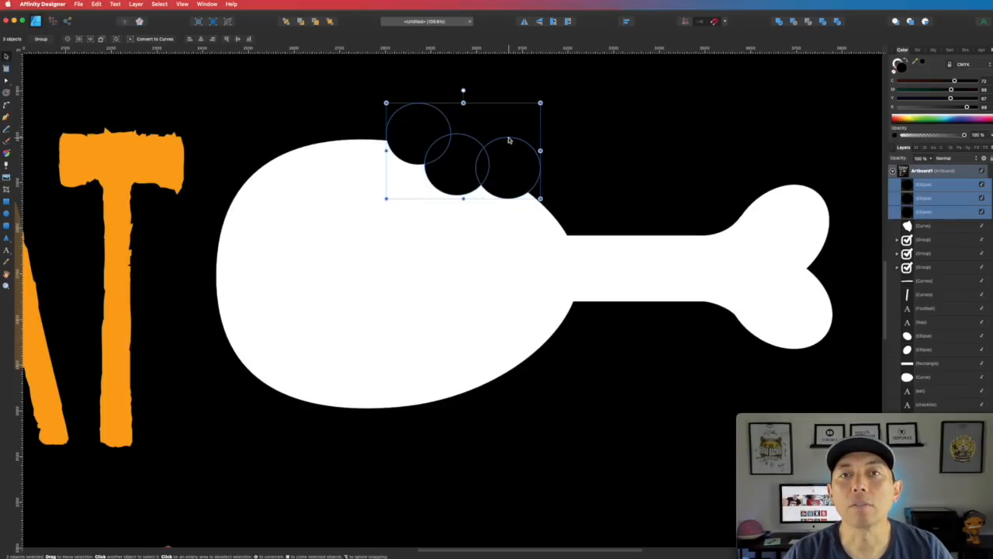
left_click(780, 21)
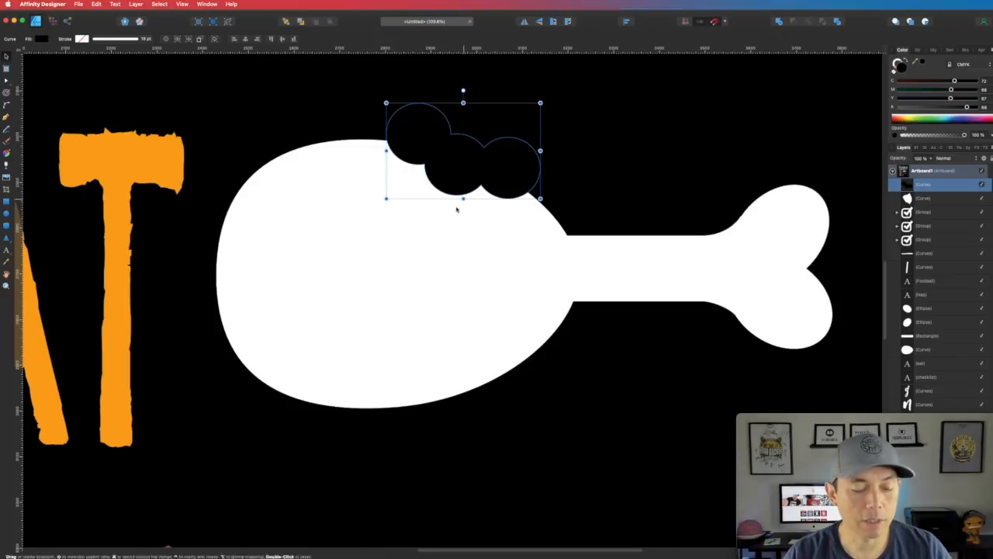
left_click(419, 229, "shift")
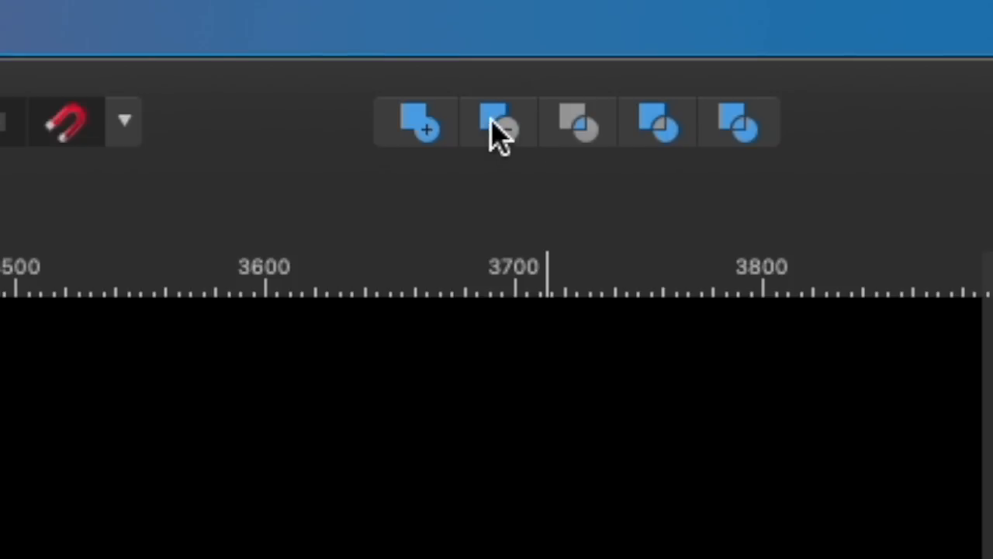
left_click(492, 123)
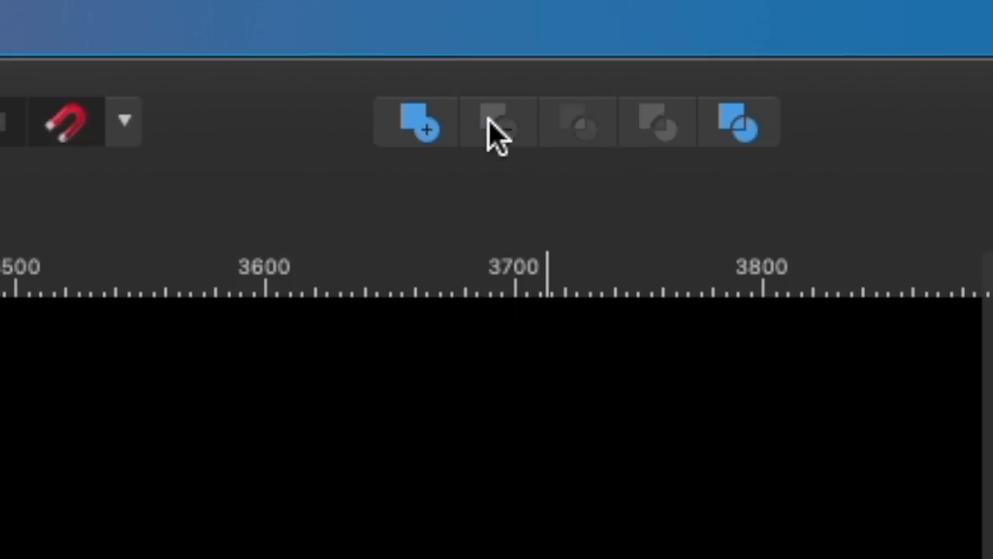
left_click(656, 122)
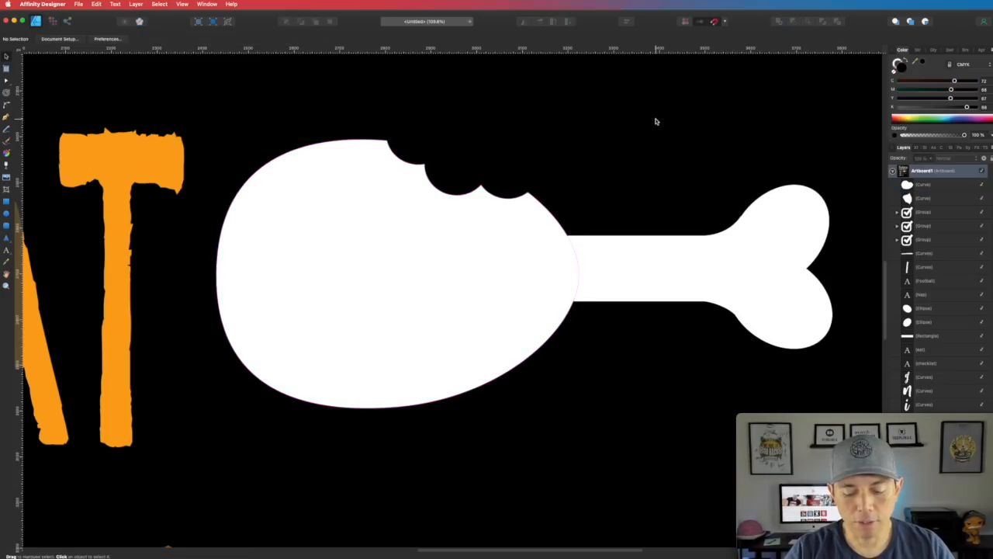
- Delete the word EAT beside the first checkbox
key("super+minus")
key("super+minus")
key("super+minus")
key("super+minus")
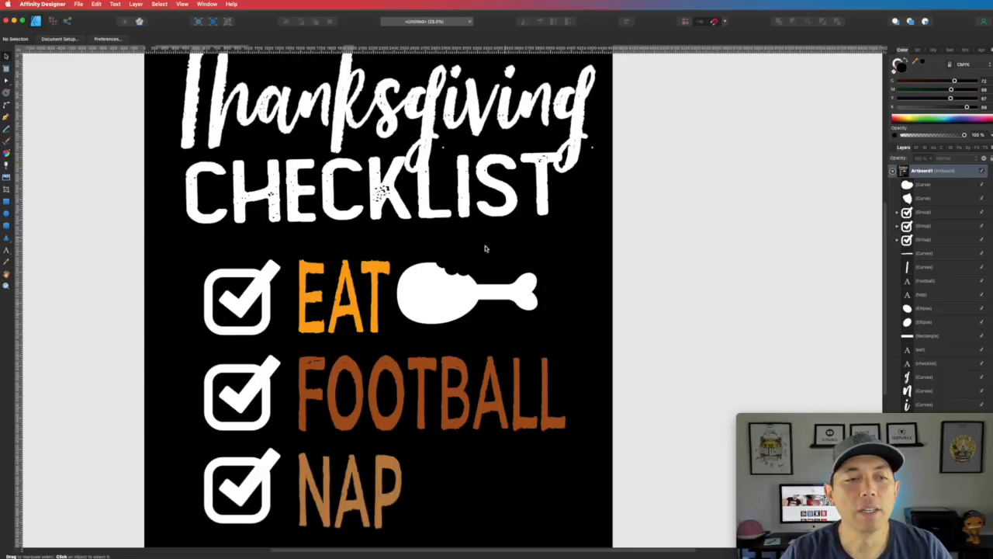
left_click(377, 298)
key("Delete")
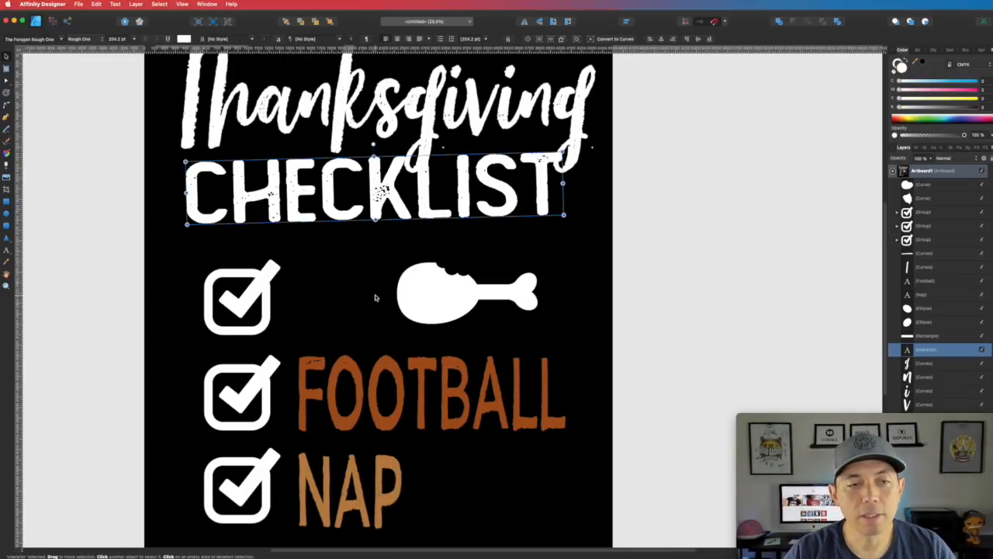
- Group all the drumstick pieces and move the group next to the first checkbox
left_click_drag(674, 233, 351, 343)
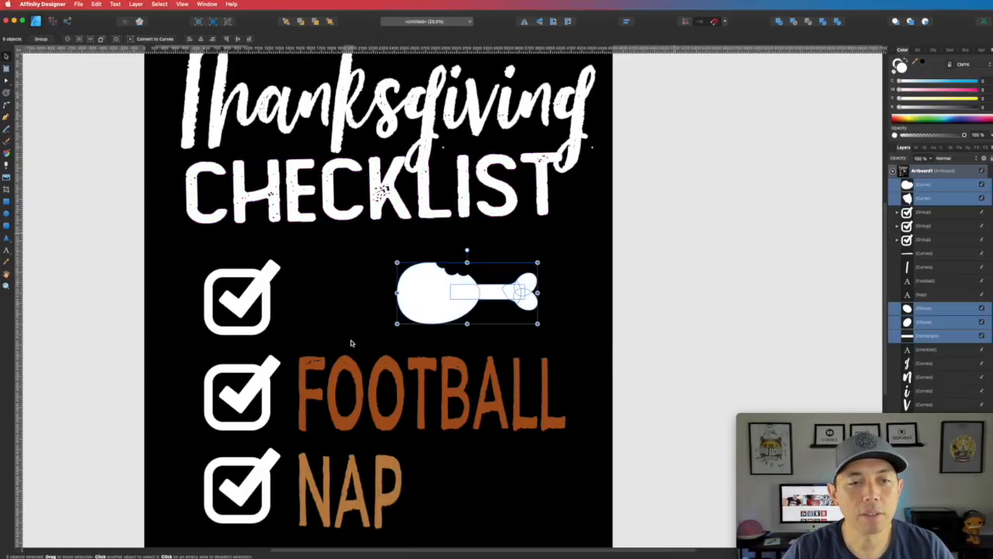
key("super+g")
left_click_drag(440, 303, 335, 310)
left_click(659, 284)
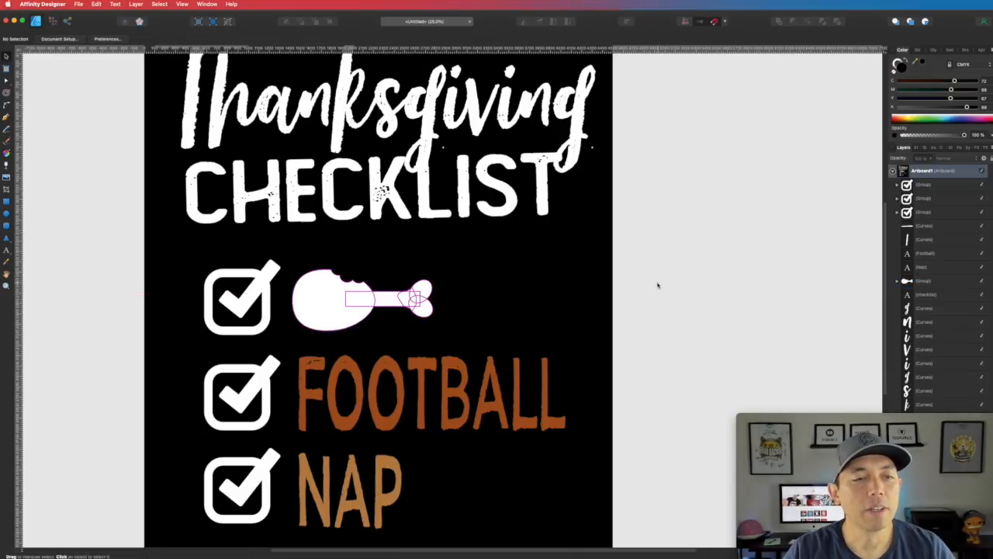
- Delete the word NAP beside the third checkbox
scroll(667, 303, "left", 5)
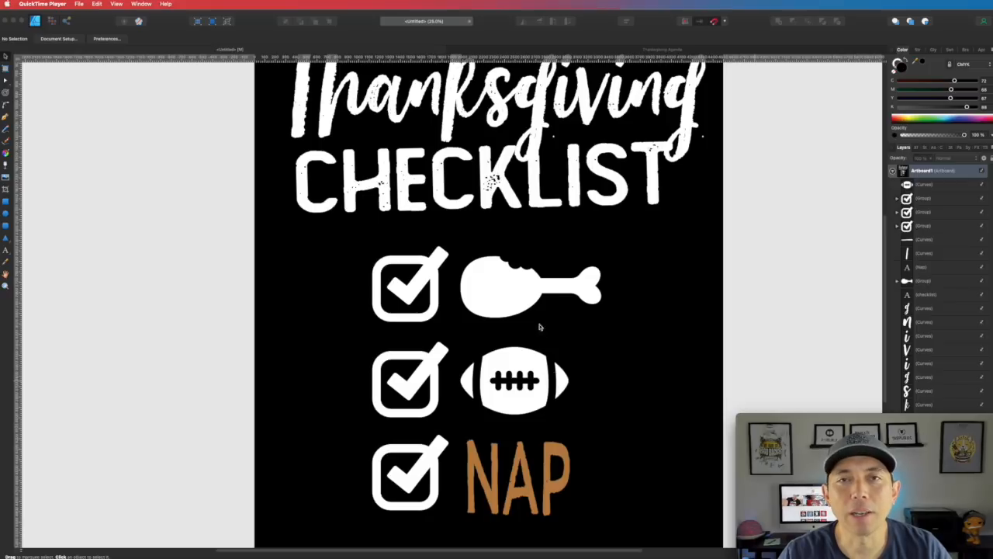
scroll(541, 433, "down", 1)
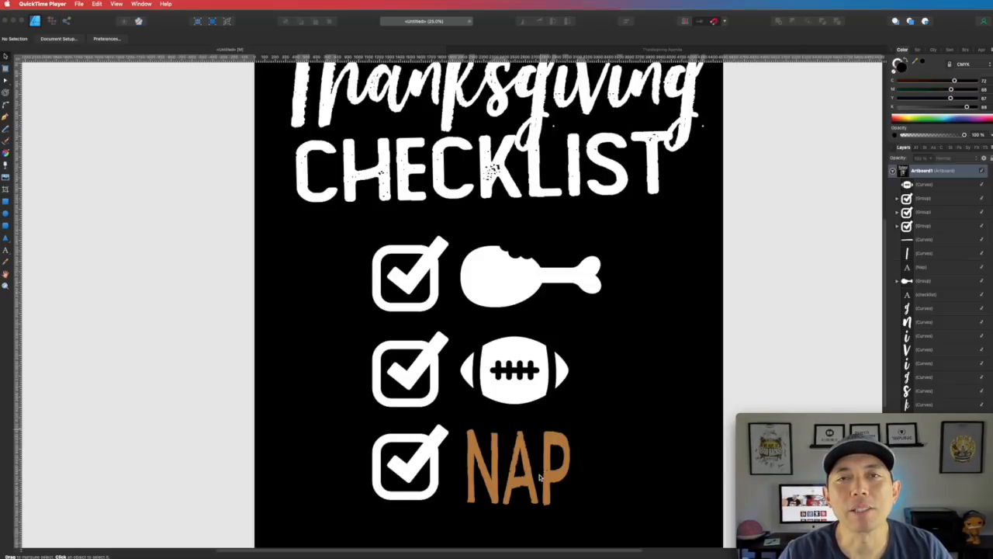
scroll(541, 476, "down", 4)
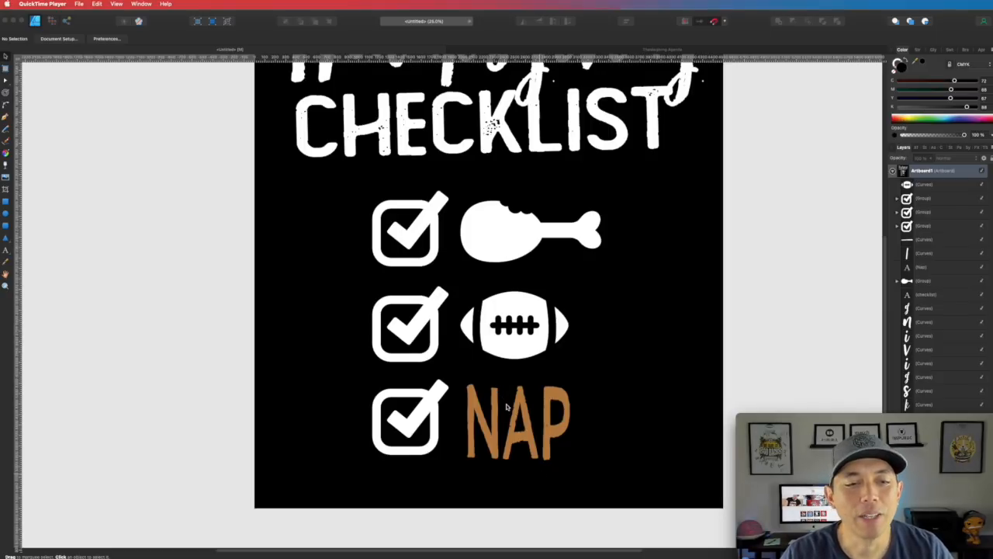
left_click(526, 418)
key("Delete")
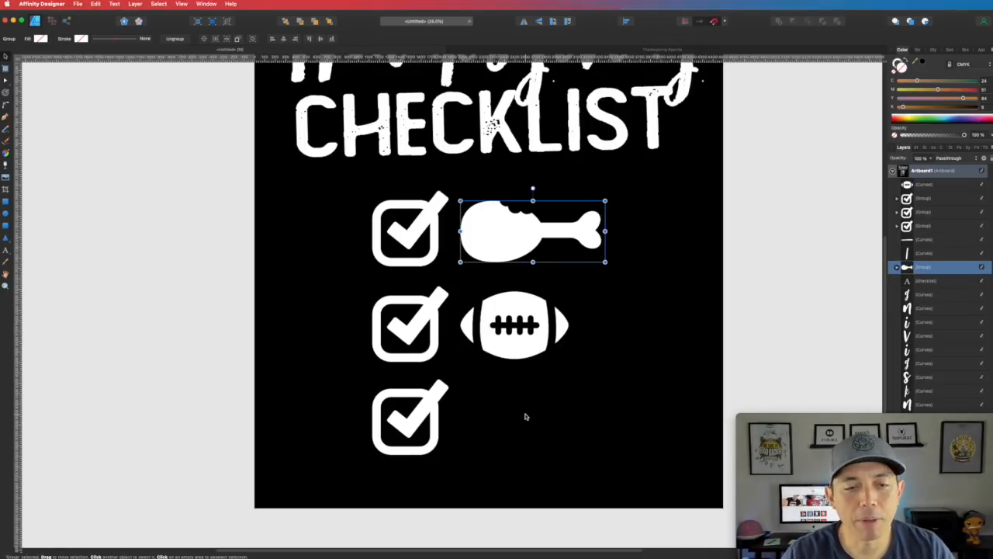
scroll(486, 412, "up", 5)
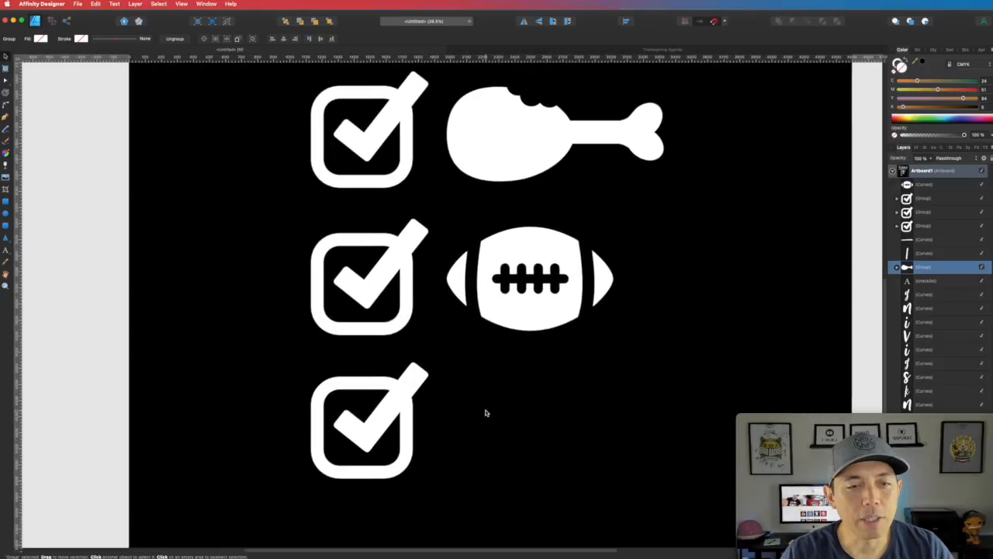
- Draw an upright rounded rectangle beside the third checkbox and set its fill to white
left_click_drag(528, 399, 456, 273)
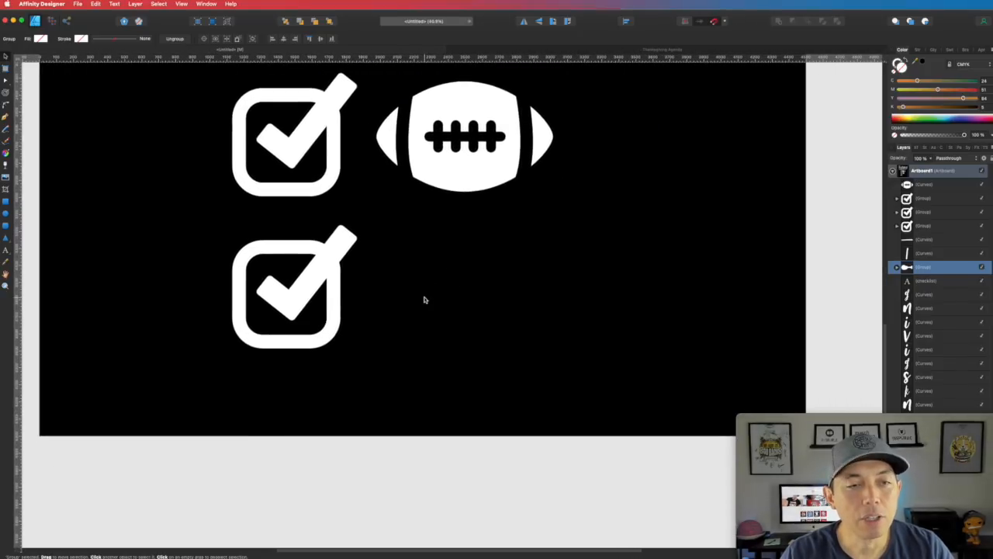
scroll(423, 300, "up", 4)
left_click(305, 223)
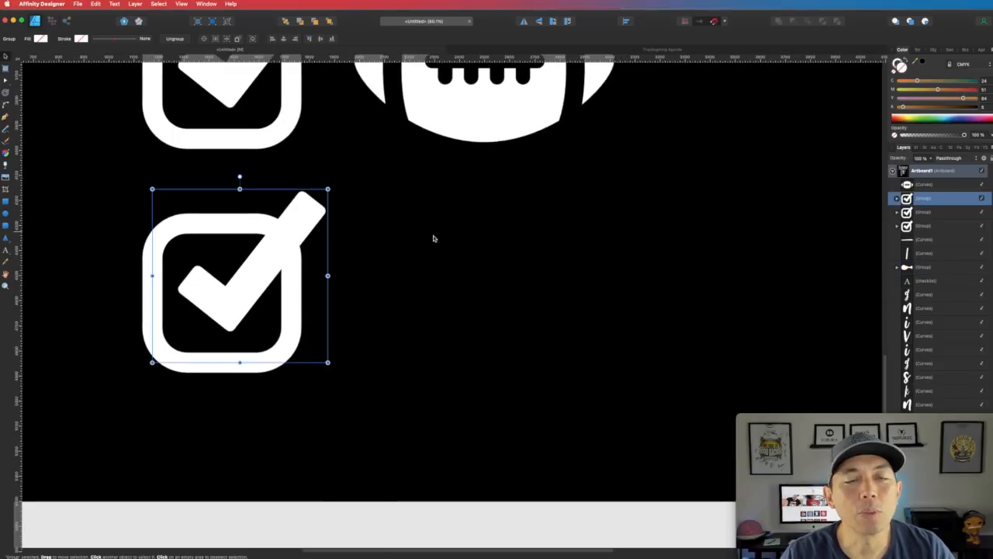
left_click(460, 268)
left_click(6, 225)
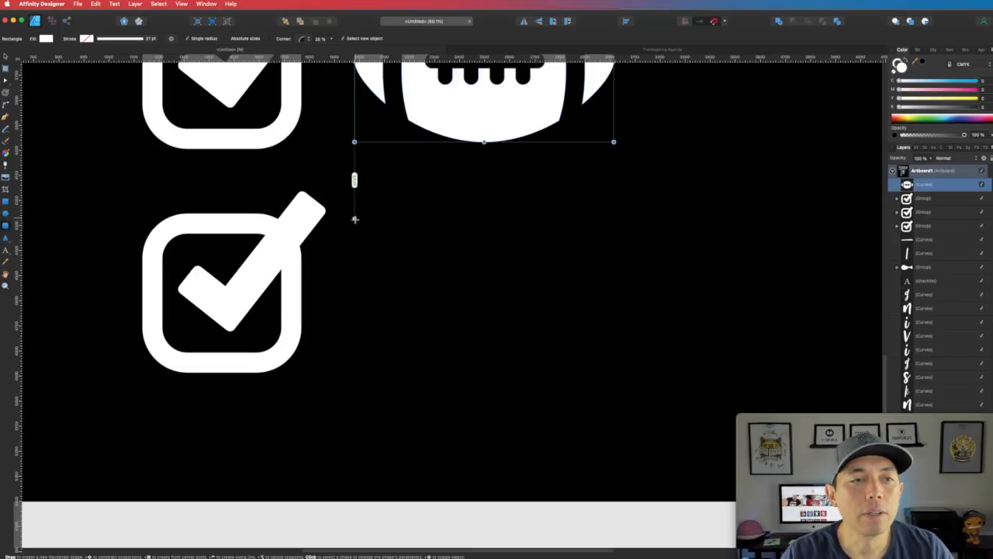
left_click_drag(359, 225, 434, 374)
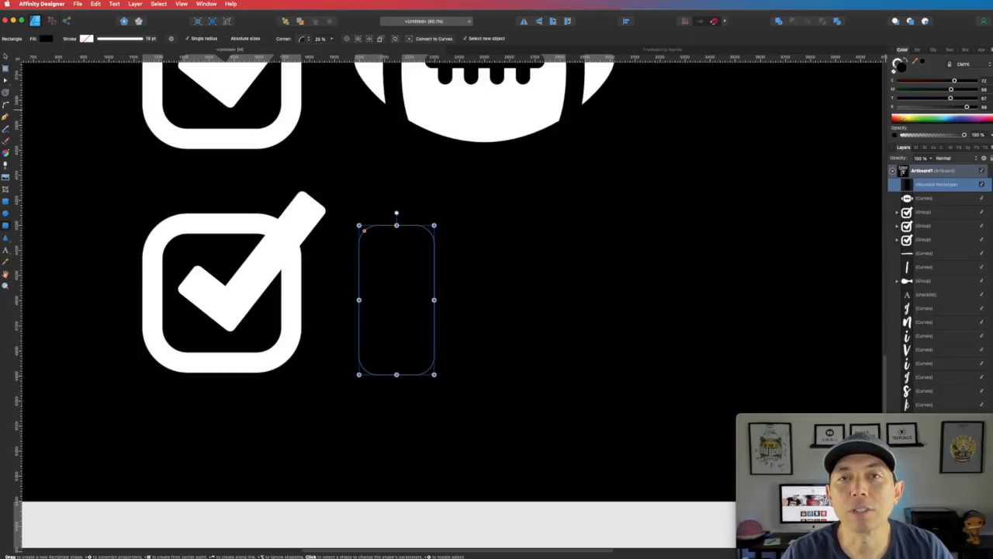
left_click(899, 107)
left_click(899, 98)
left_click(899, 90)
left_click(899, 82)
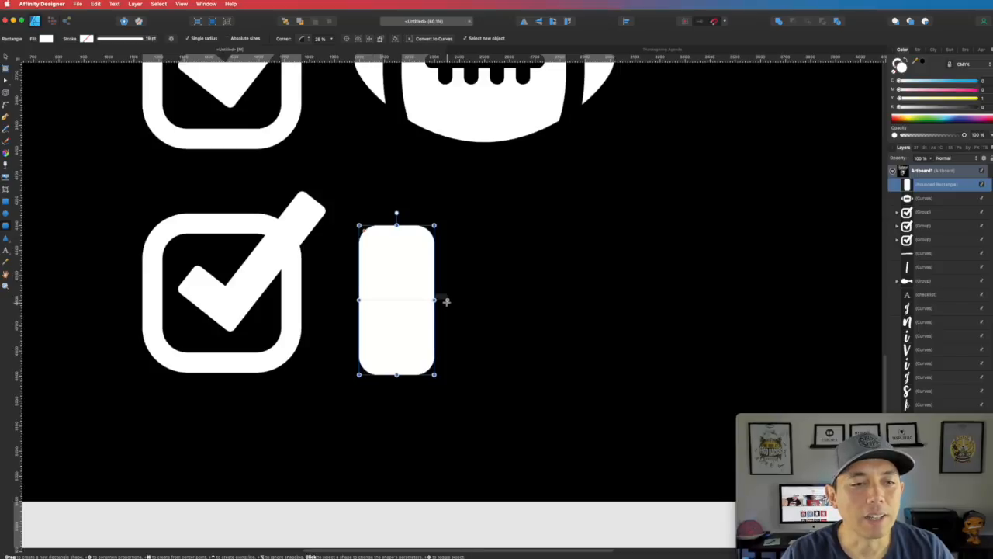
- Narrow the white rounded rectangle and extend it upward to form the bed's headboard
left_click_drag(434, 299, 406, 302)
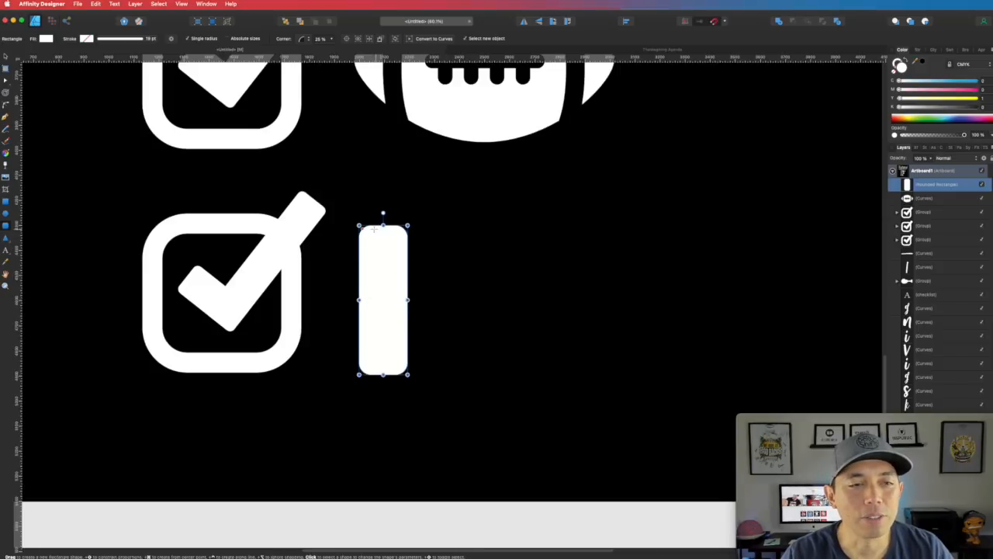
left_click_drag(384, 225, 384, 212)
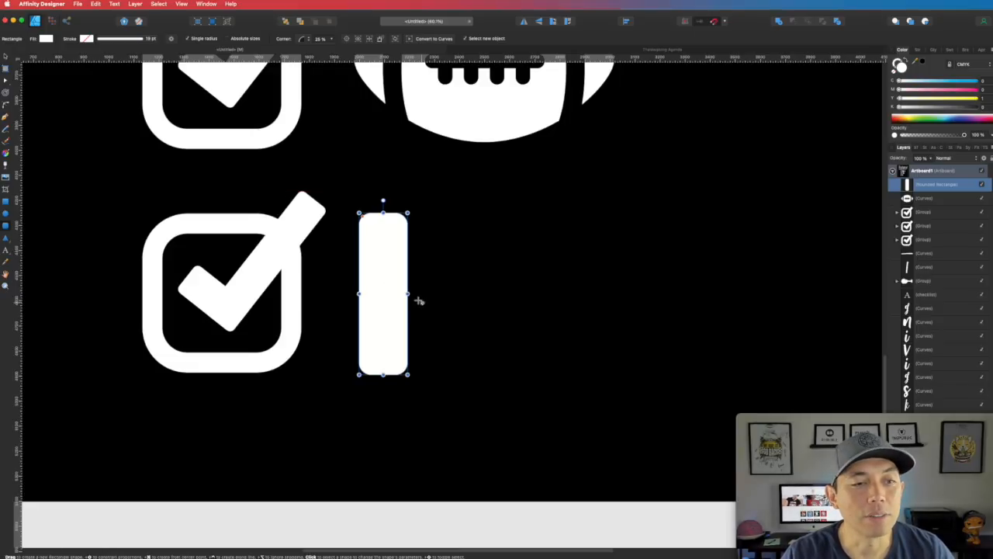
left_click_drag(407, 294, 398, 293)
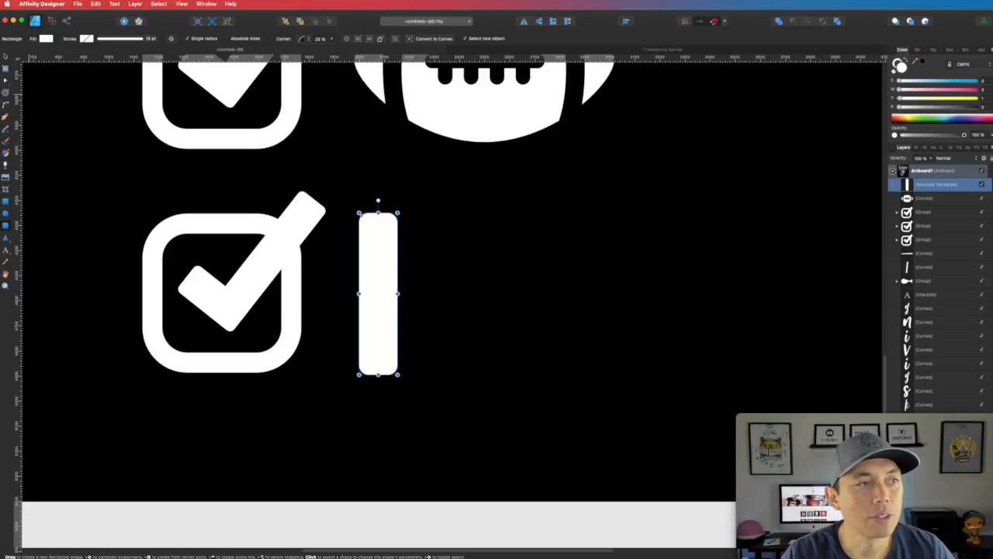
- Duplicate the headboard post into a shorter footboard and a horizontal mattress bar joining the two posts
left_click(7, 59)
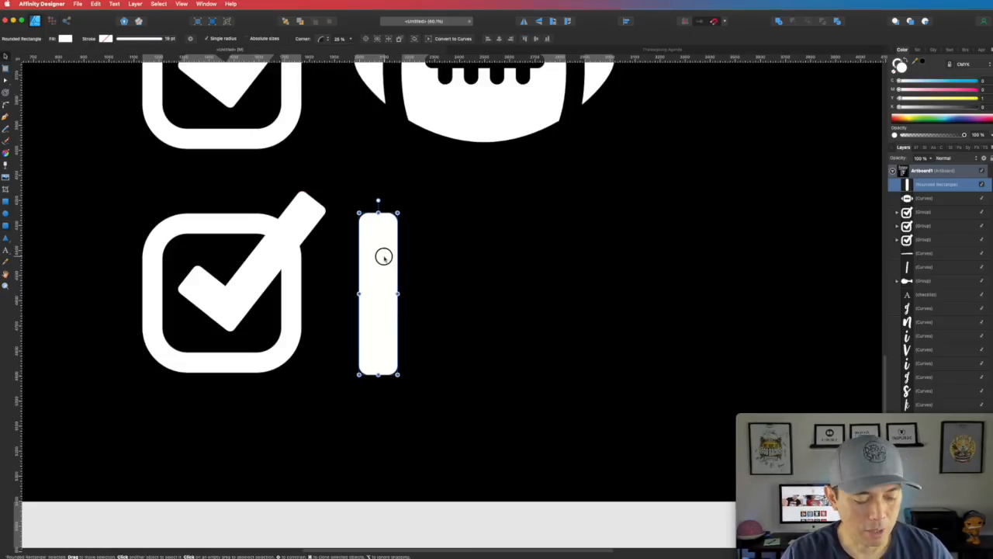
left_click_drag(383, 260, 671, 277)
left_click_drag(653, 212, 510, 300)
left_click_drag(554, 376, 597, 299)
left_click_drag(490, 329, 360, 329)
left_click_drag(582, 329, 656, 328)
left_click(529, 400)
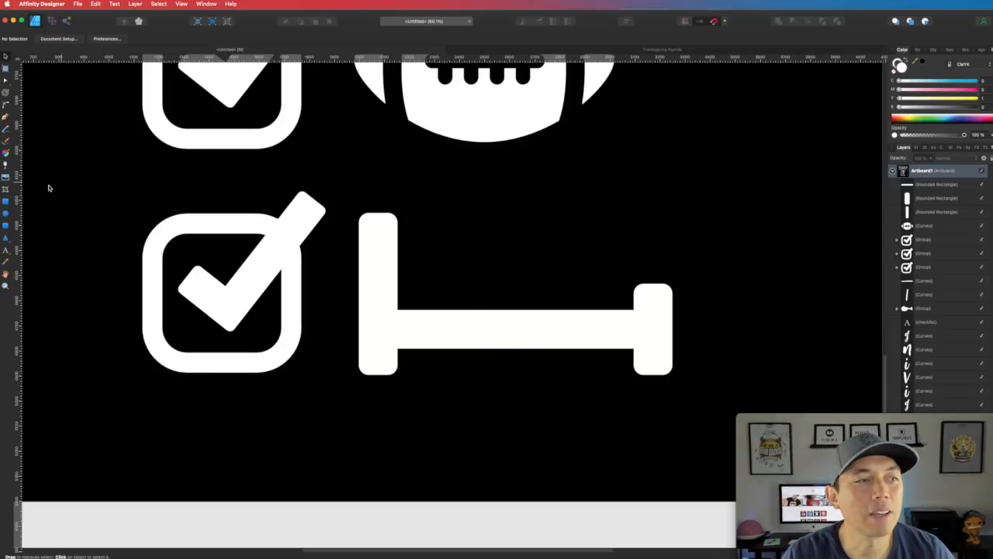
- Draw a white circle above the mattress as the sleeper's head and place it close to the headboard
left_click(7, 217)
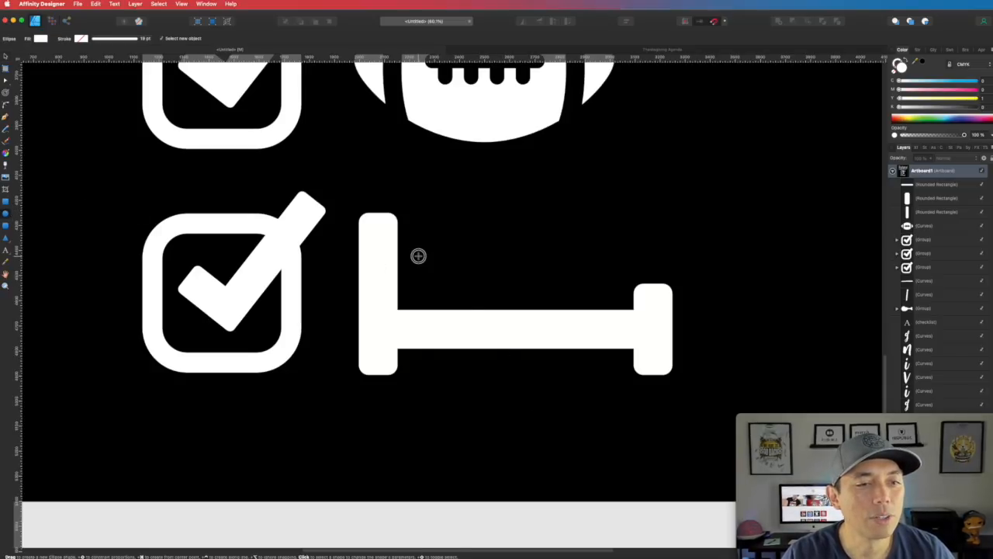
left_click_drag(418, 255, 472, 309)
left_click(6, 56)
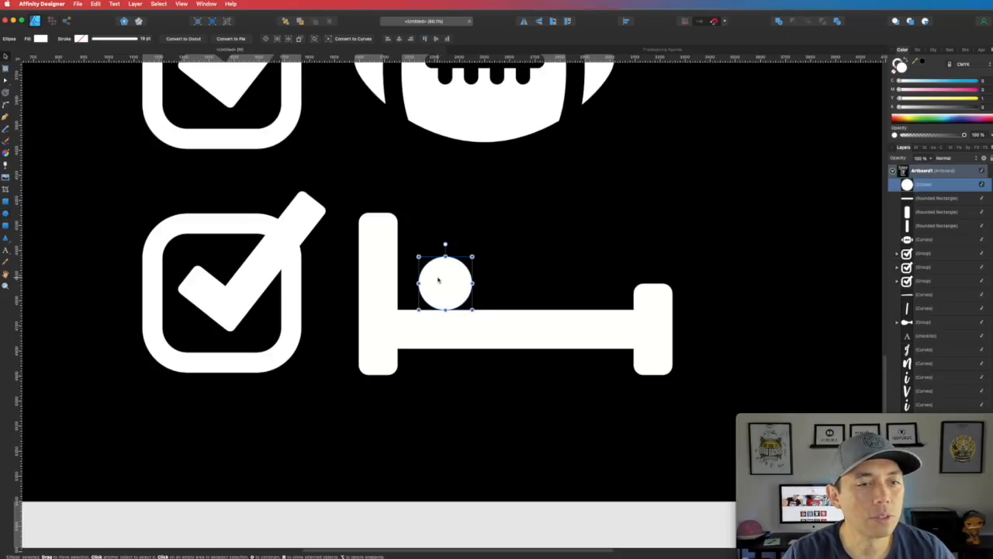
left_click_drag(437, 277, 426, 270)
left_click(490, 217)
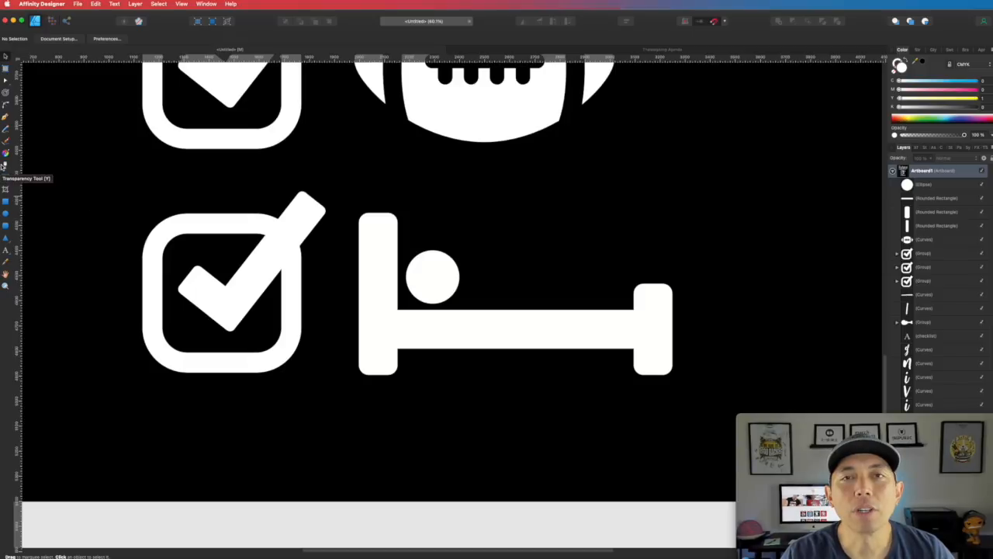
- Draw a closed blanket shape over the mattress with the Pen tool, curving down at the footboard, and fill it white
left_click(4, 117)
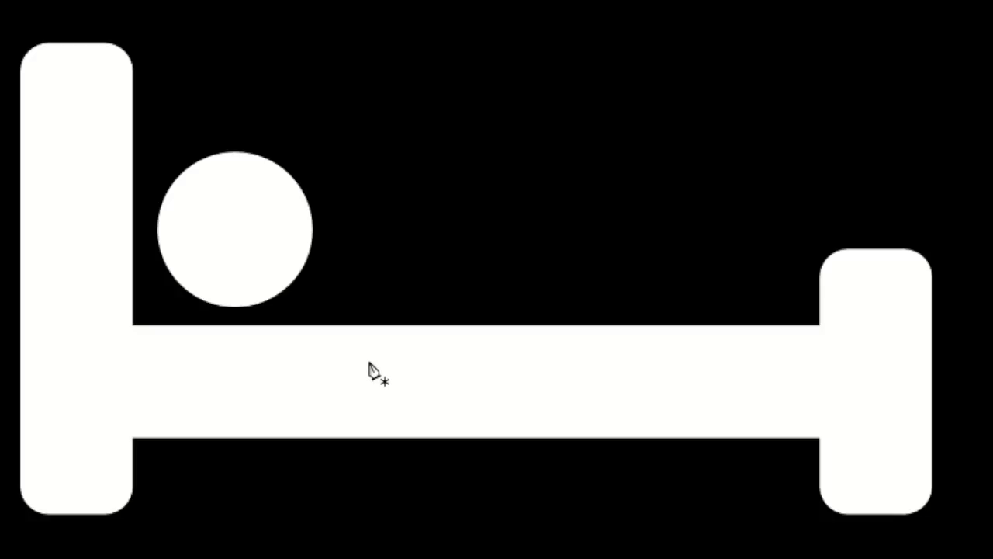
left_click(370, 363)
left_click(370, 137)
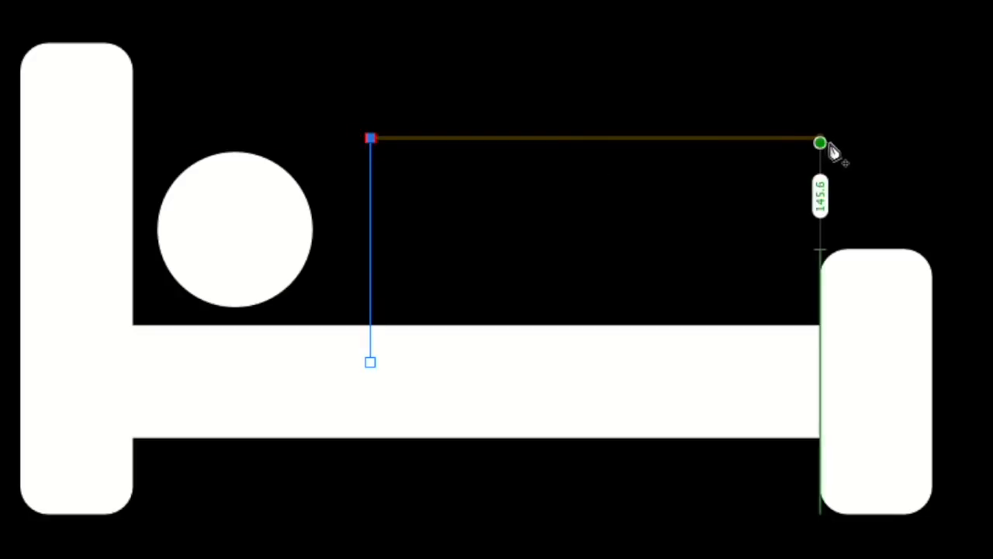
left_click(807, 137)
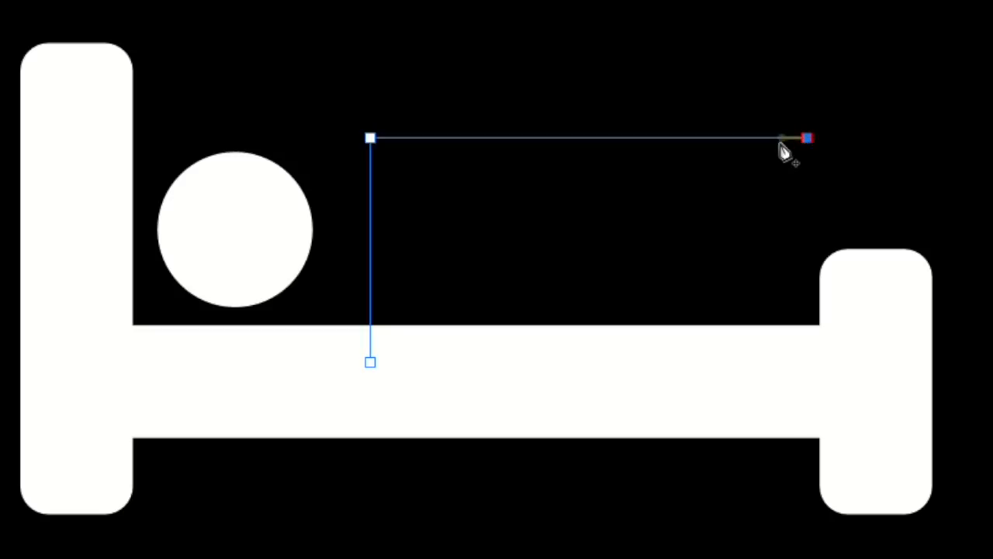
left_click_drag(931, 360, 931, 558)
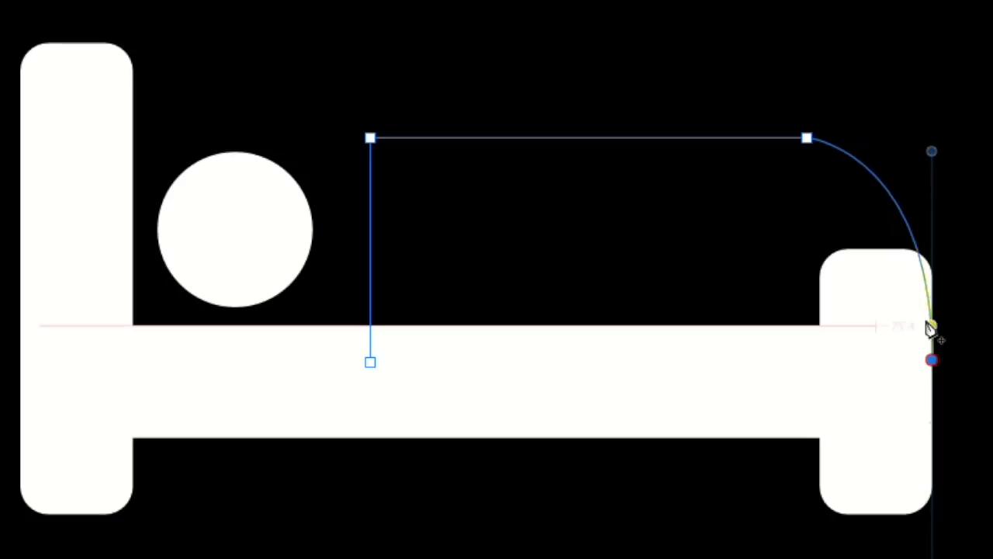
left_click(931, 360)
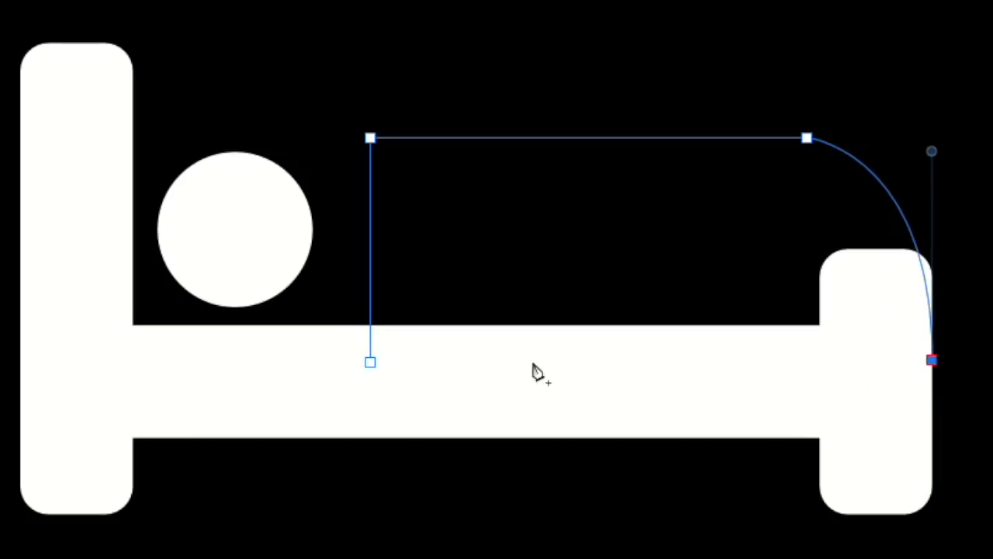
left_click(372, 363)
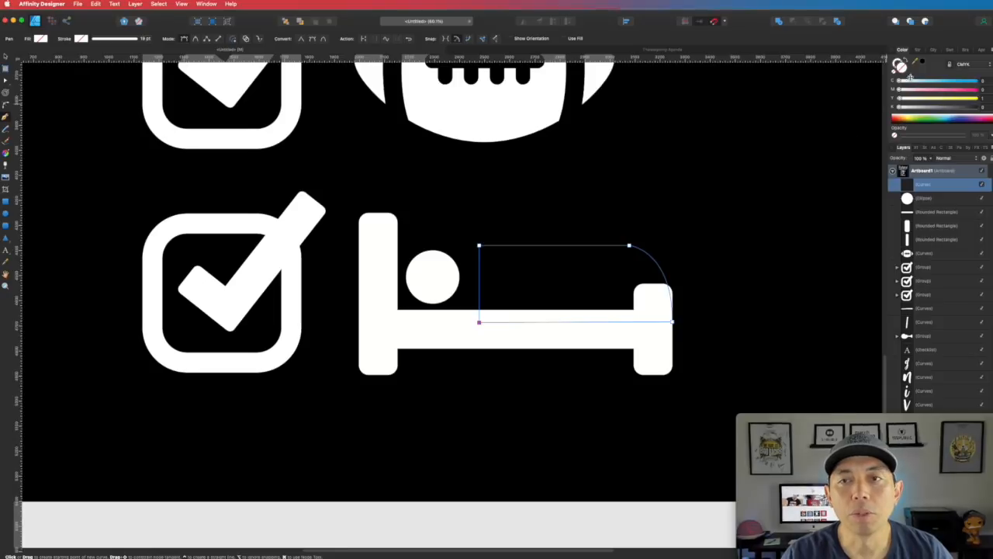
left_click(901, 85)
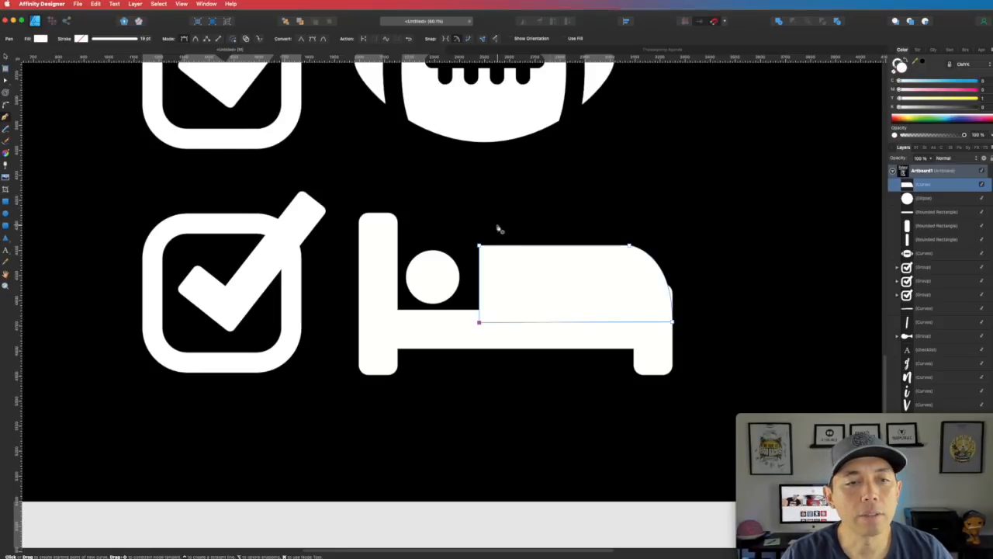
- Move the blanket's two head-side nodes closer to the head and shift its upper foot-end node inward to lengthen the curve
left_click(6, 58)
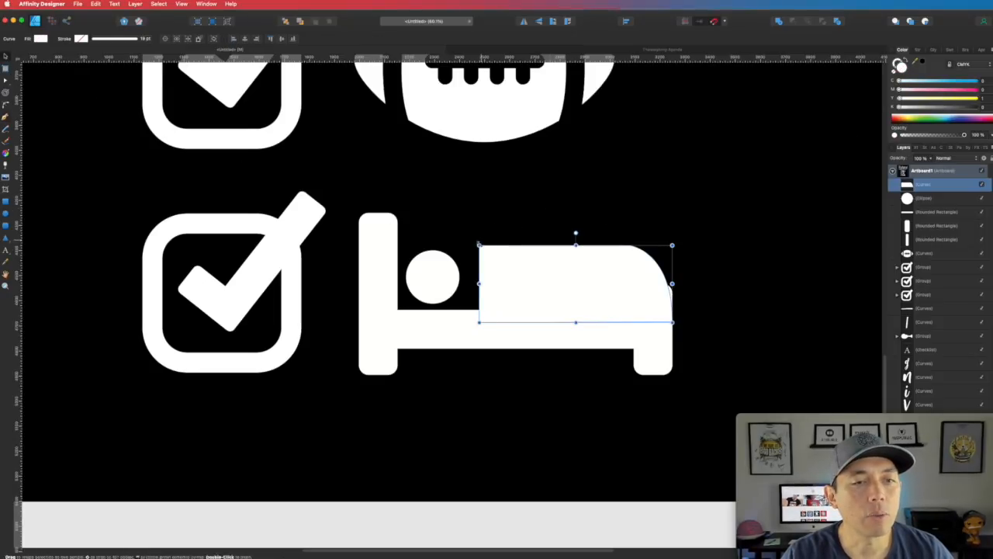
key("a")
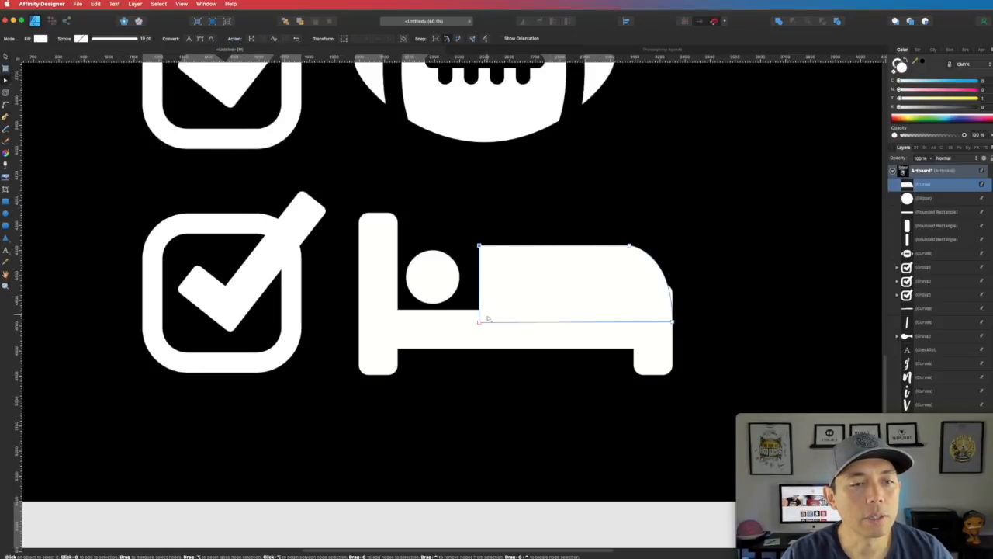
left_click(479, 322)
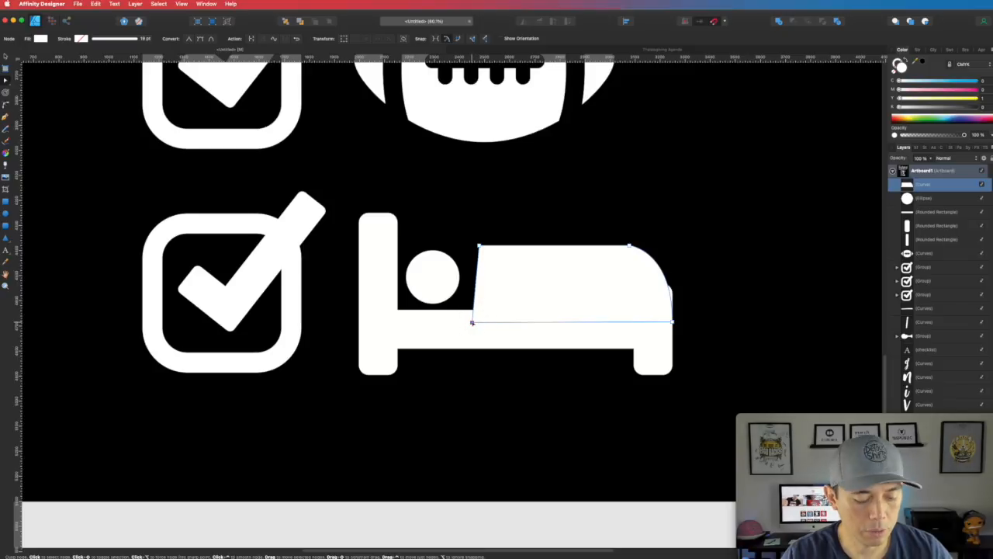
left_click_drag(478, 245, 470, 246)
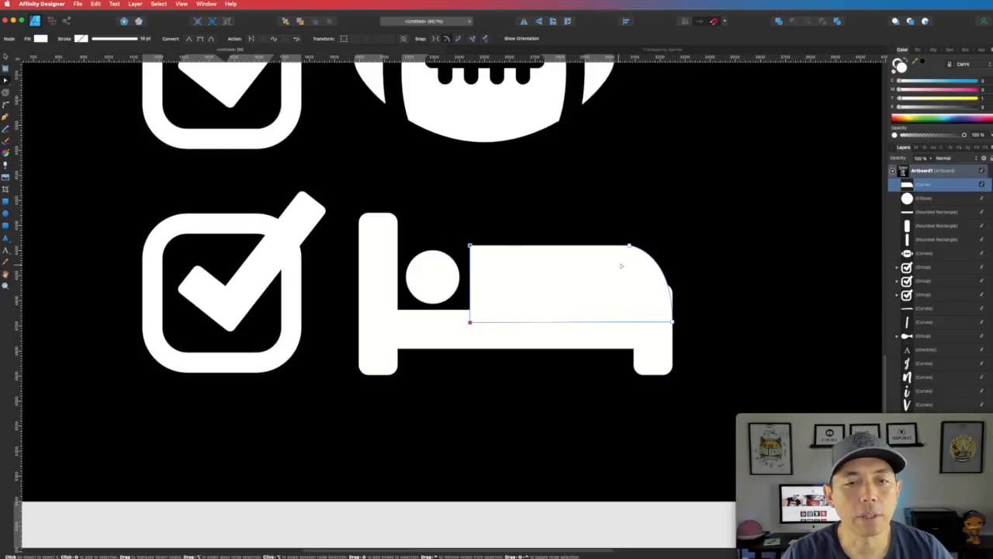
left_click(629, 245)
left_click_drag(673, 251, 622, 246)
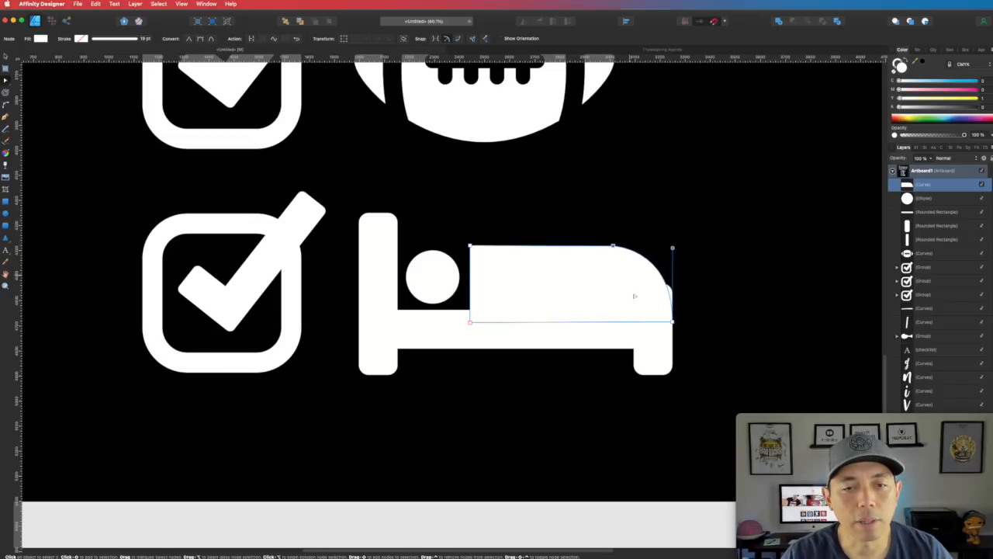
- Lower the top of the footboard so it no longer sticks out beyond the blanket's curve
left_click(657, 344)
left_click(5, 56)
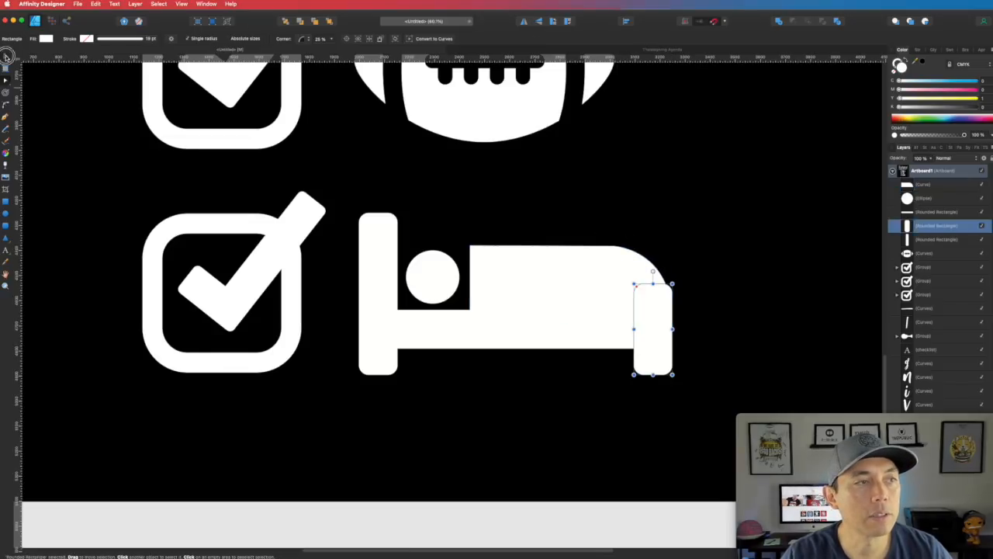
left_click_drag(653, 283, 650, 302)
left_click(679, 250)
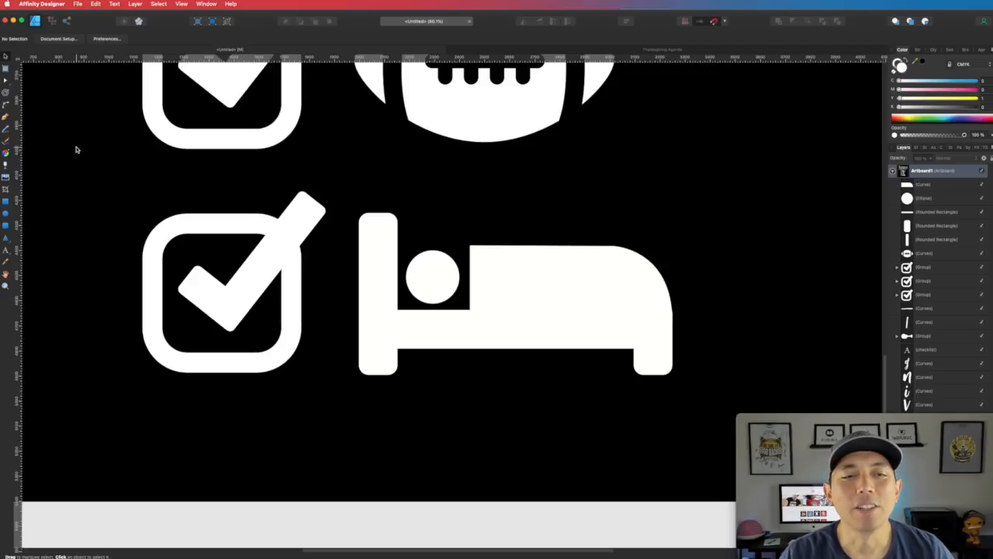
- Add a letter Z as art text above the bed and set its font to Nexa Rust Sans
left_click(6, 251)
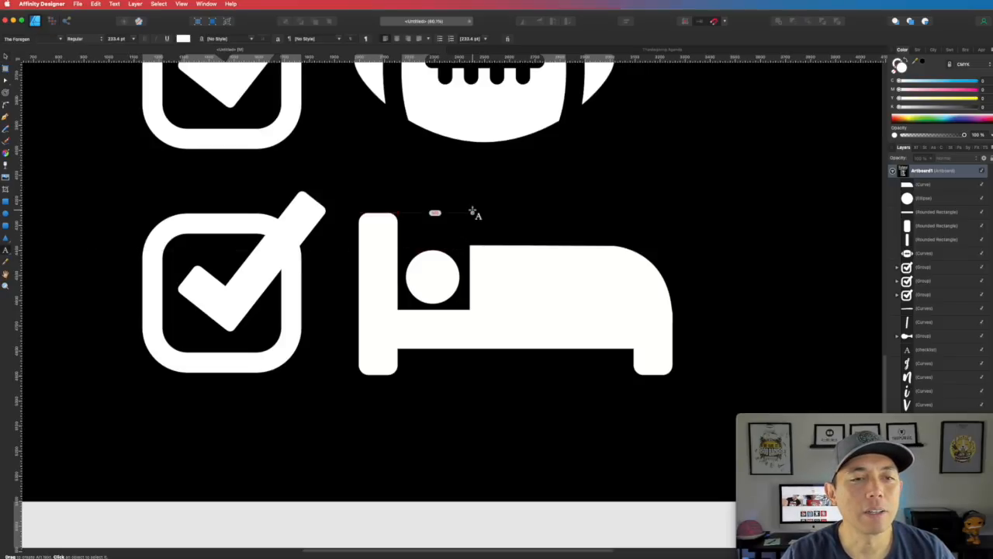
left_click_drag(472, 208, 510, 204)
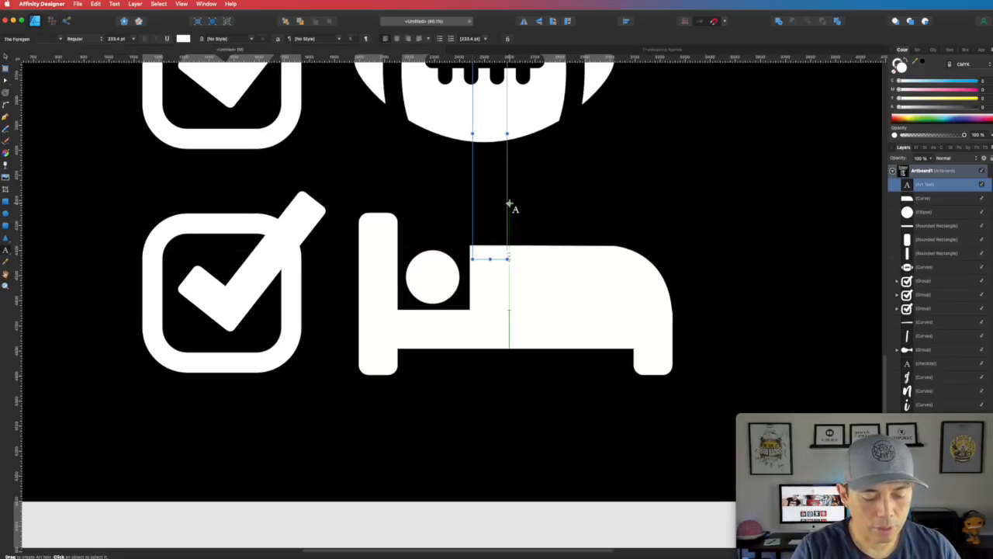
type("Z")
double_click(531, 290)
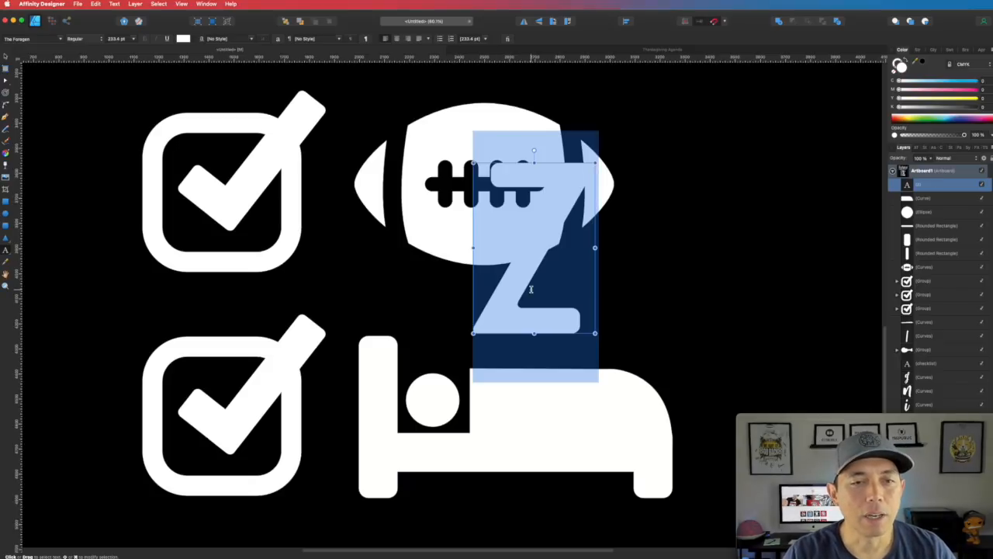
left_click(62, 39)
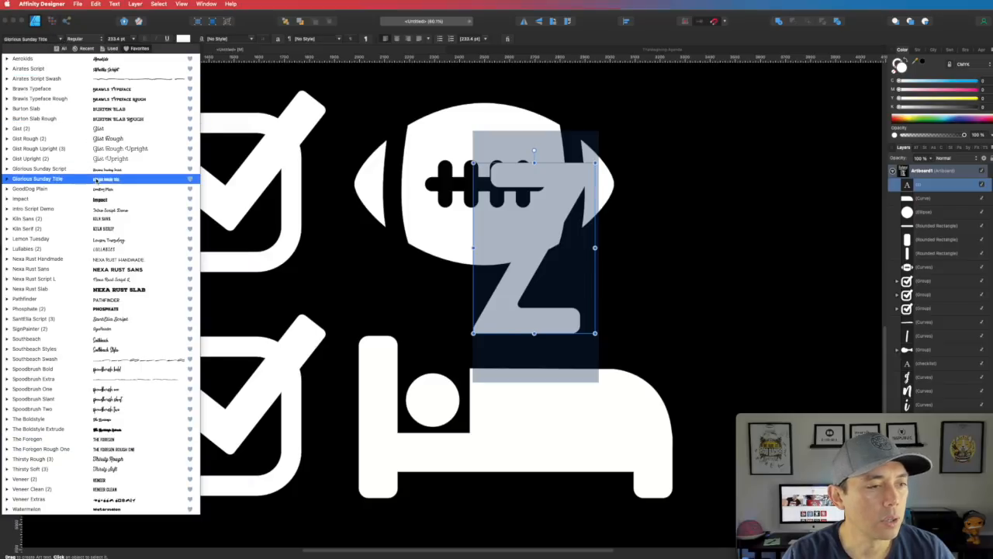
left_click(122, 267)
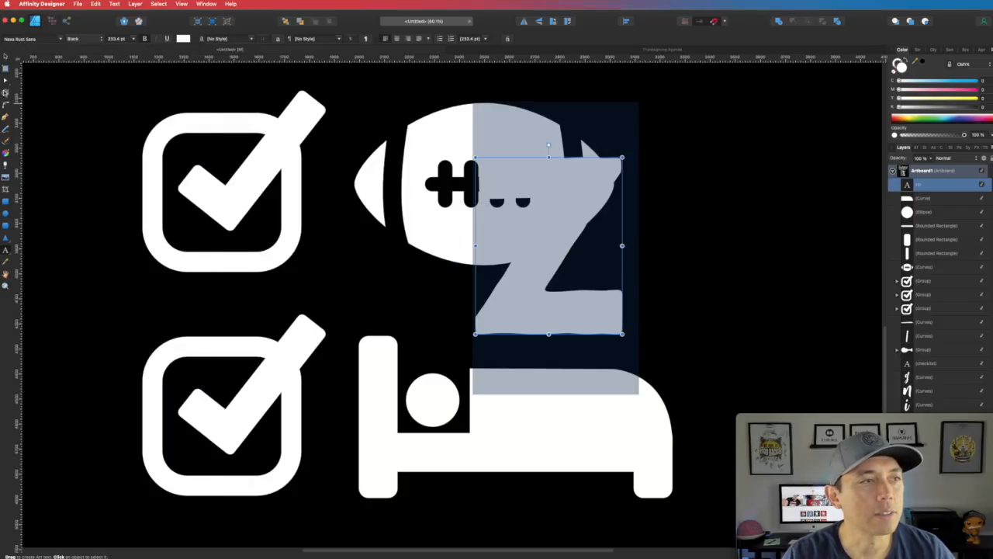
- Shrink the Z, duplicate it into three progressively smaller Zs, and space them in a rising diagonal above the sleeper's head
left_click(6, 58)
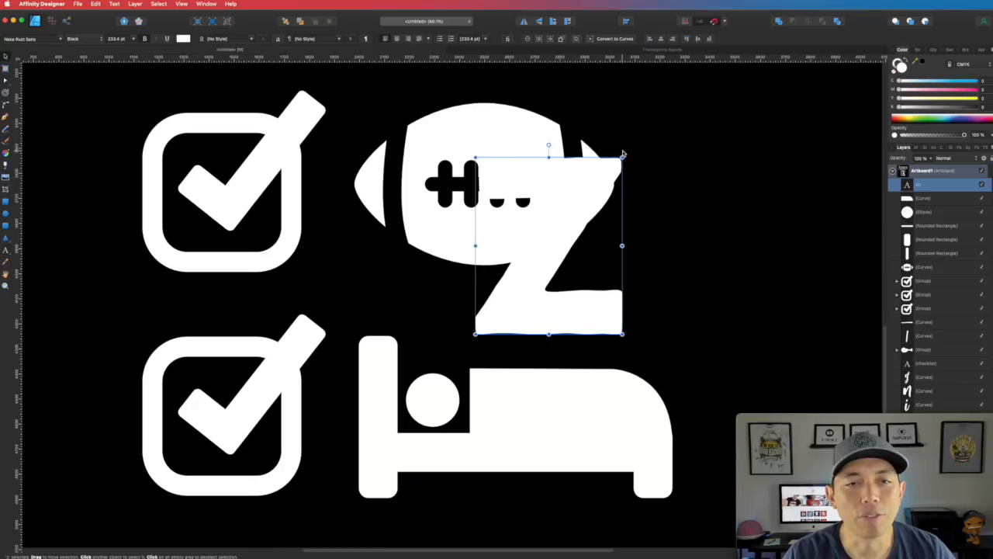
left_click_drag(621, 158, 528, 296)
left_click(486, 332)
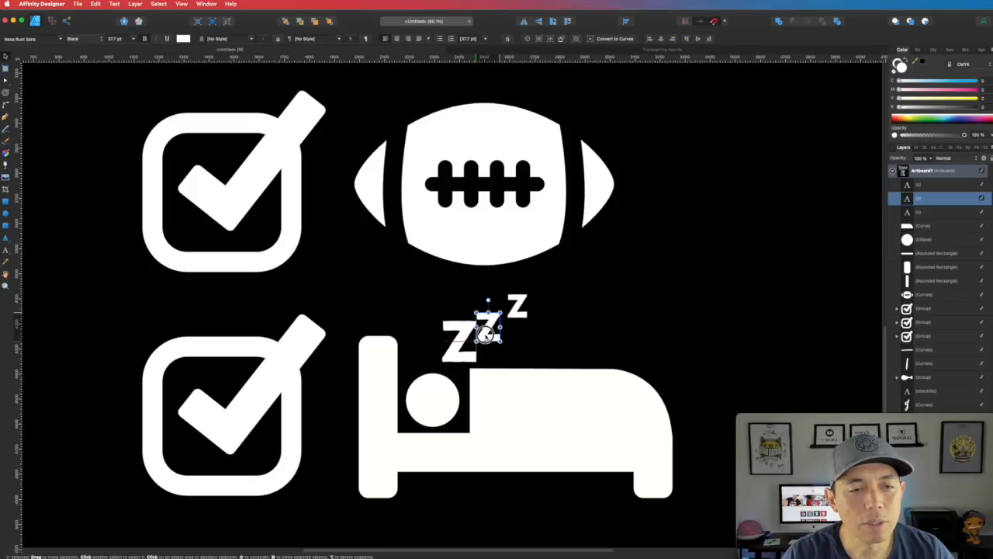
left_click_drag(518, 309, 486, 325)
left_click(485, 325)
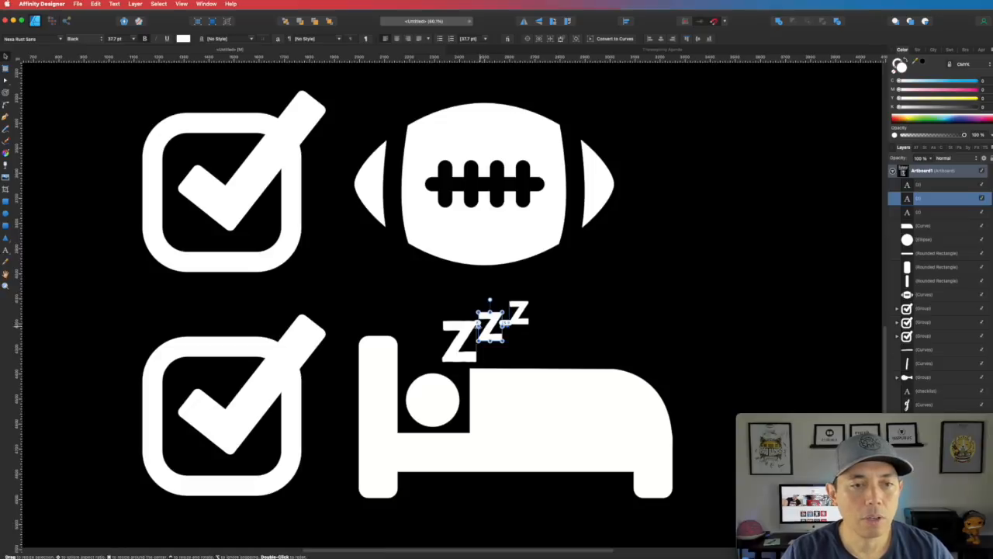
- Select all three Zs above the bed and enlarge them together, keeping their rising diagonal arrangement
left_click(465, 341, "shift")
left_click(523, 320, "shift")
mouse_move(532, 298)
left_mouse_down()
mouse_move(552, 287)
mouse_move(524, 301)
left_mouse_up()
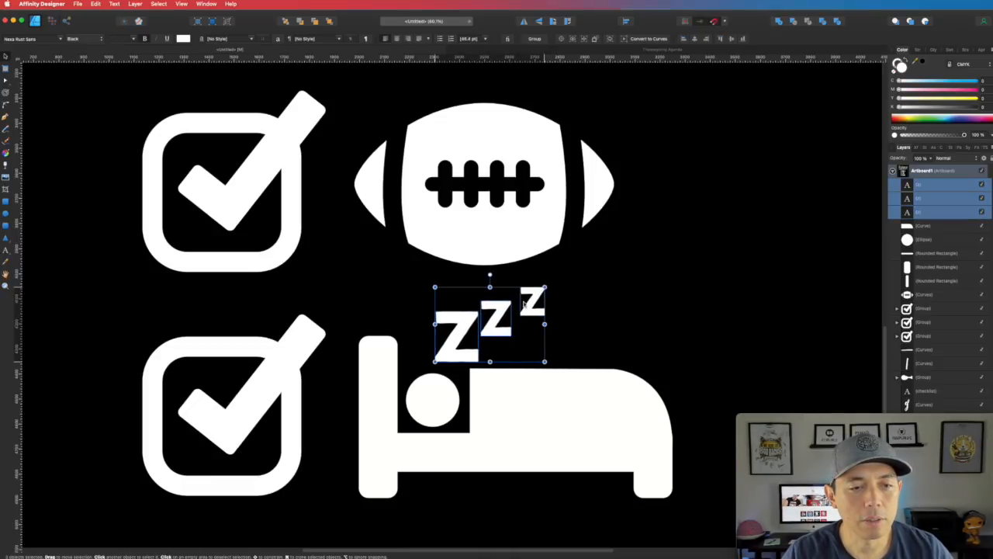
left_click(596, 301)
key("super+minus")
key("super+minus")
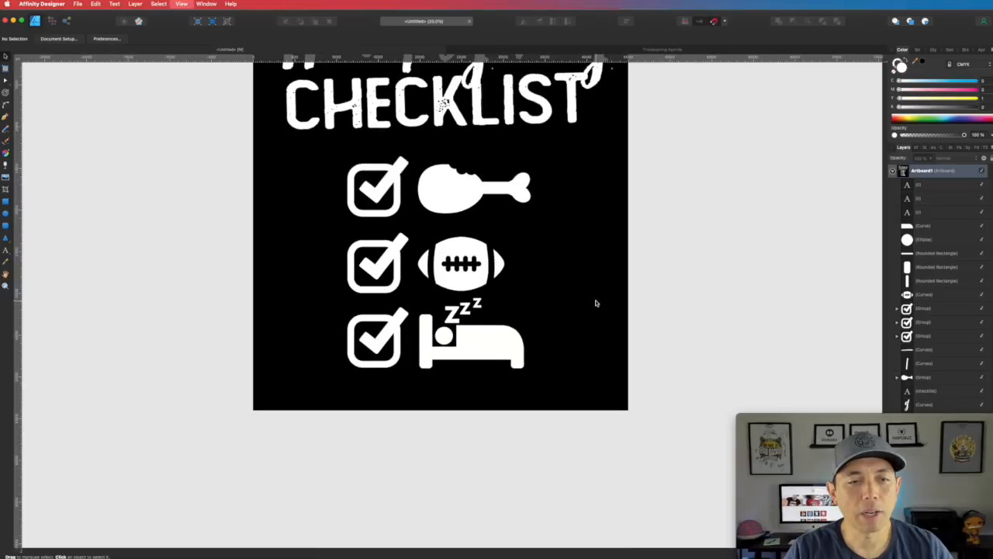
left_click_drag(618, 250, 649, 292)
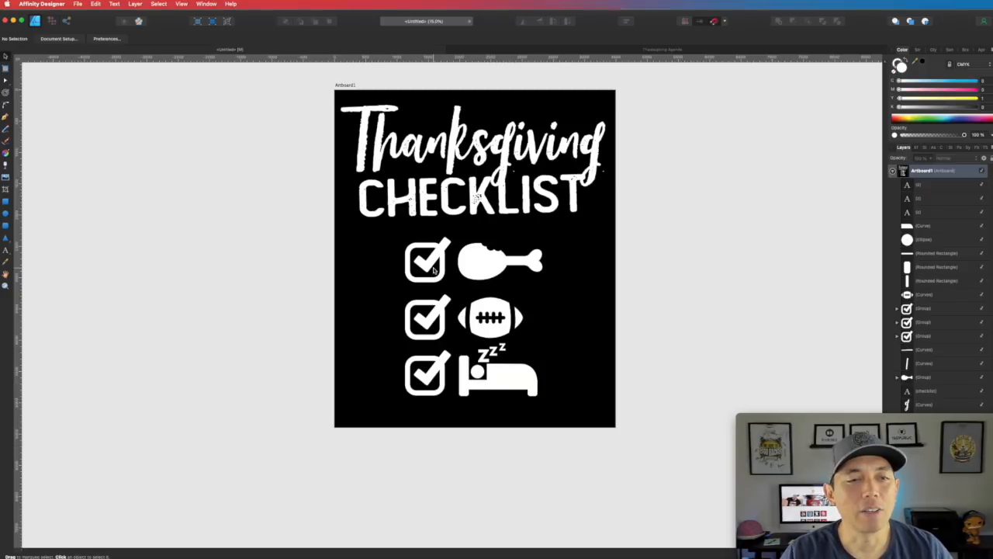
- Group the drumstick and football each with its checkbox and move both rows slightly up
left_click_drag(679, 216, 364, 284)
left_click_drag(631, 277, 383, 344)
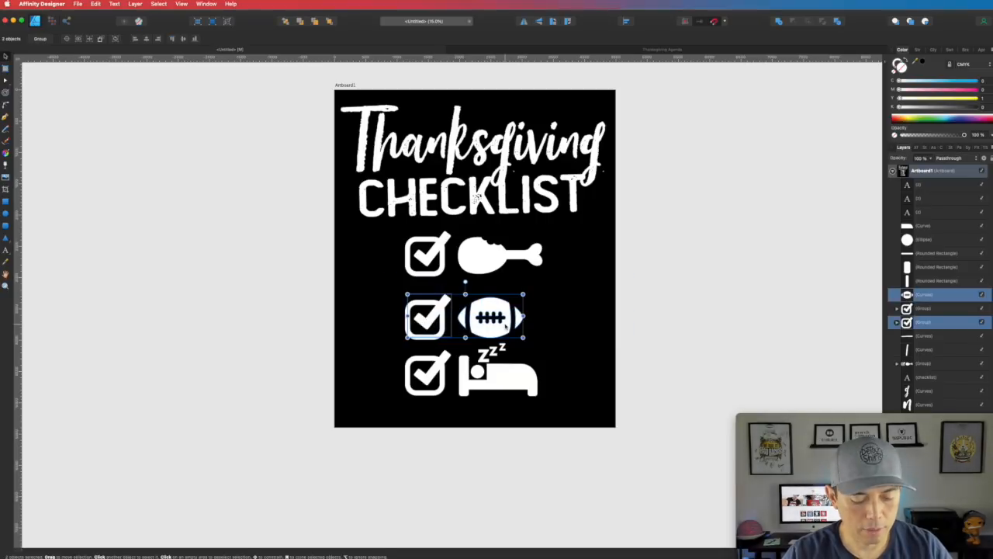
key("super+g")
left_click_drag(504, 319, 505, 313)
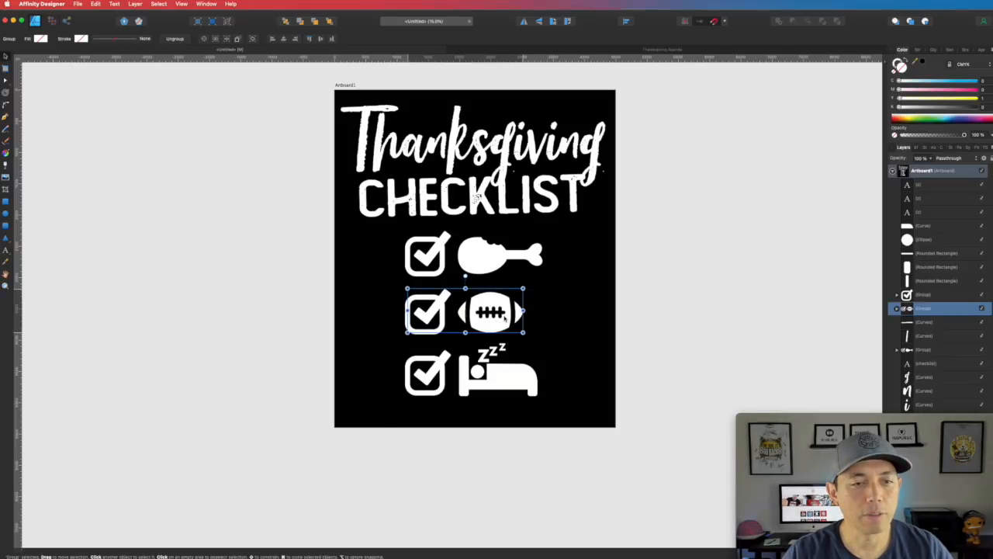
- Group the bed, Zs and checkbox, move that row down, and shift the football row slightly down to even the spacing
left_click(587, 421)
left_click_drag(593, 461, 350, 337)
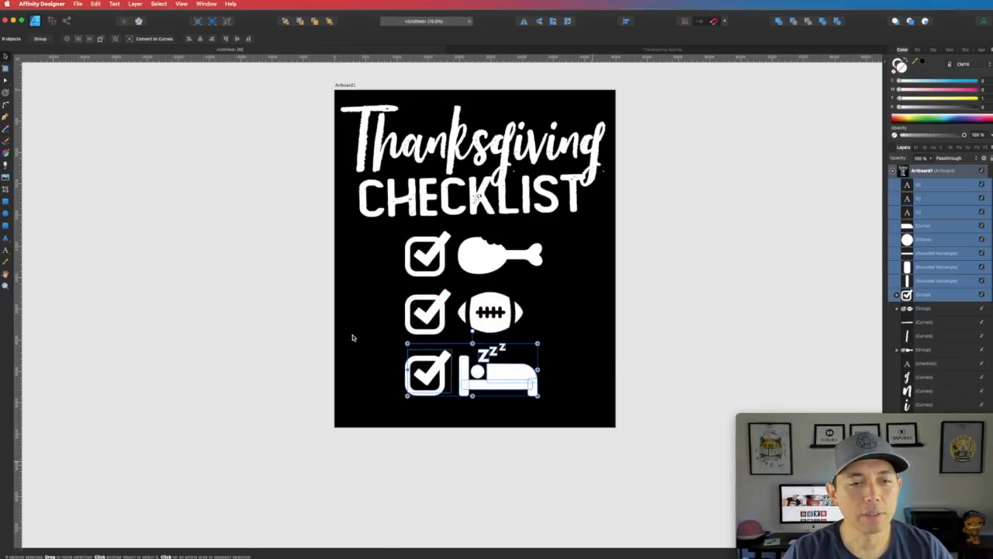
key("super+g")
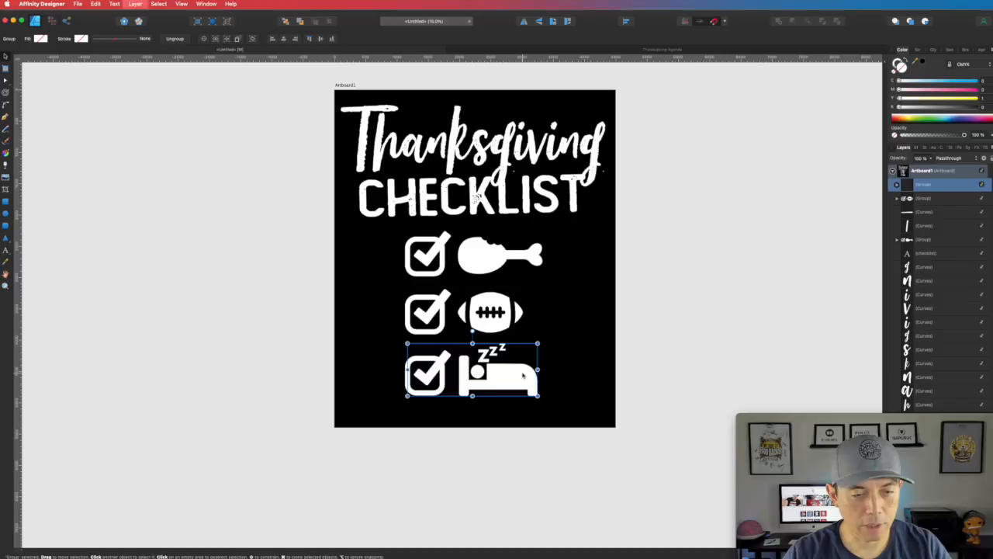
left_click_drag(510, 372, 505, 388)
left_click_drag(665, 278, 365, 346)
left_click_drag(489, 311, 488, 318)
left_click(663, 250)
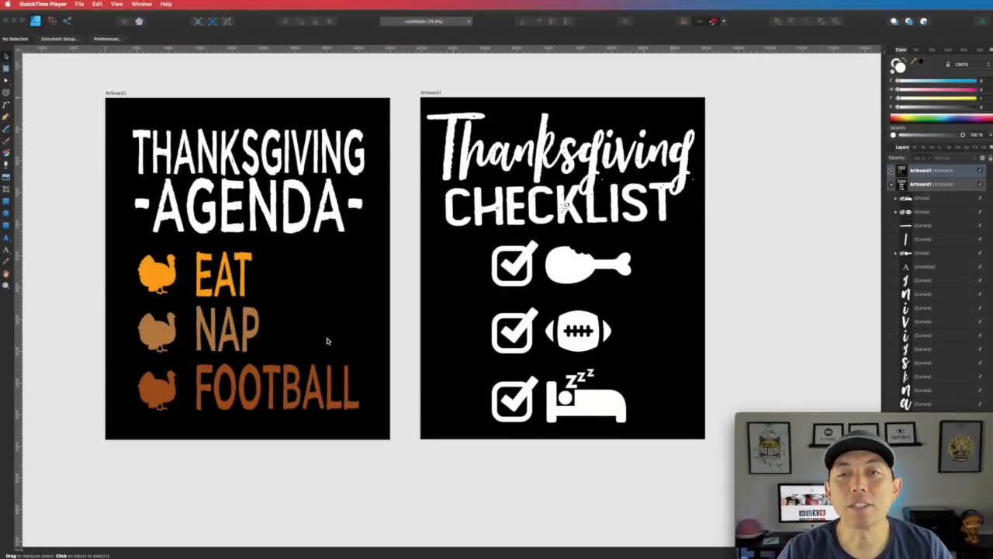
- Group the Thanksgiving script lettering and fill it with golden orange at about 26 magenta and 100 yellow
left_click(524, 155)
left_click_drag(753, 84, 407, 203)
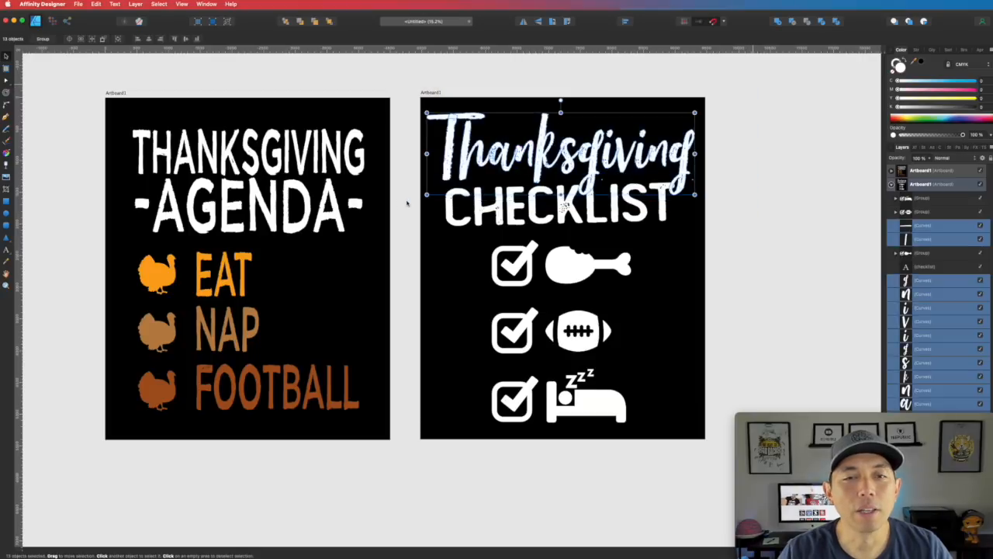
key("super+g")
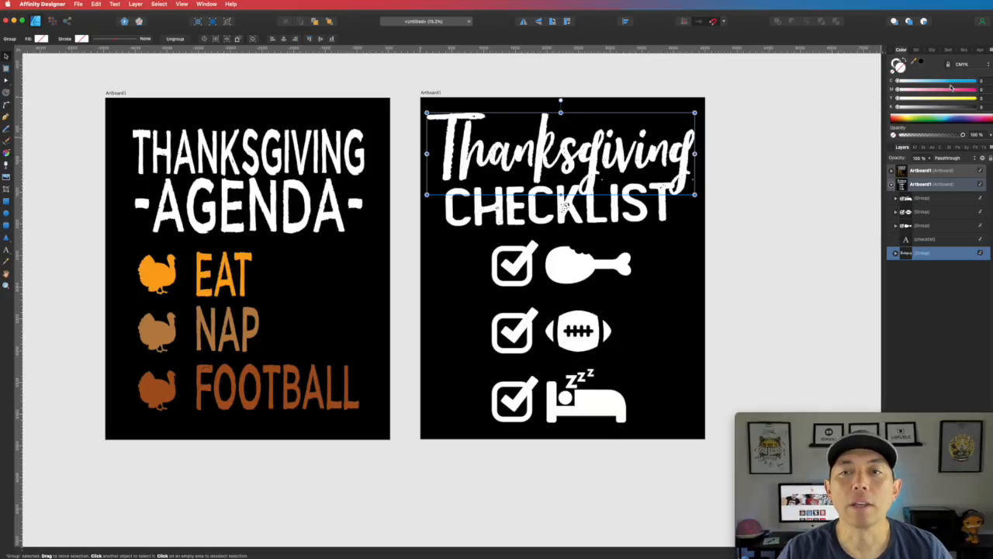
left_click_drag(899, 98, 976, 98)
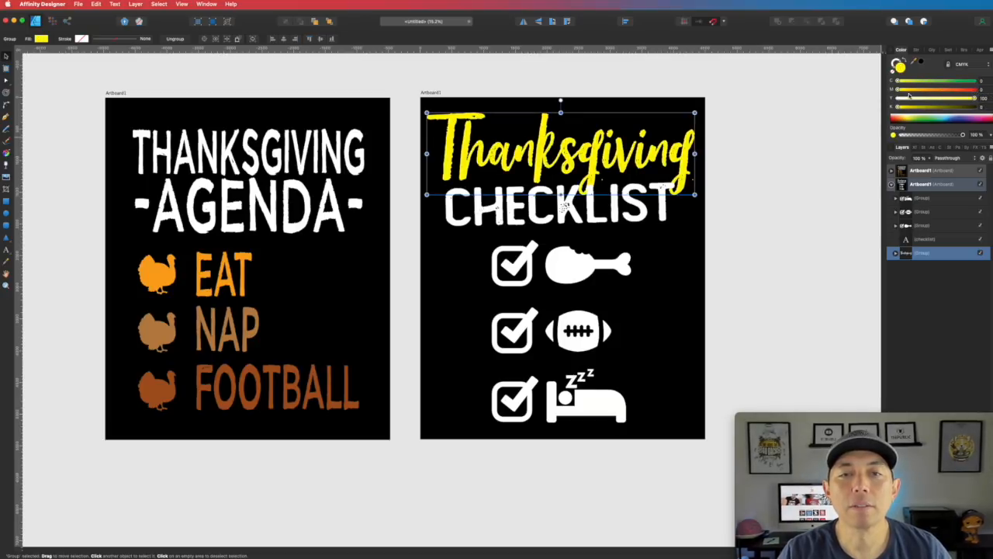
left_click_drag(901, 90, 917, 90)
- Recolor both strokes of the drumstick row's checkmark with the golden orange sampled from the Thanksgiving lettering
double_click(514, 262)
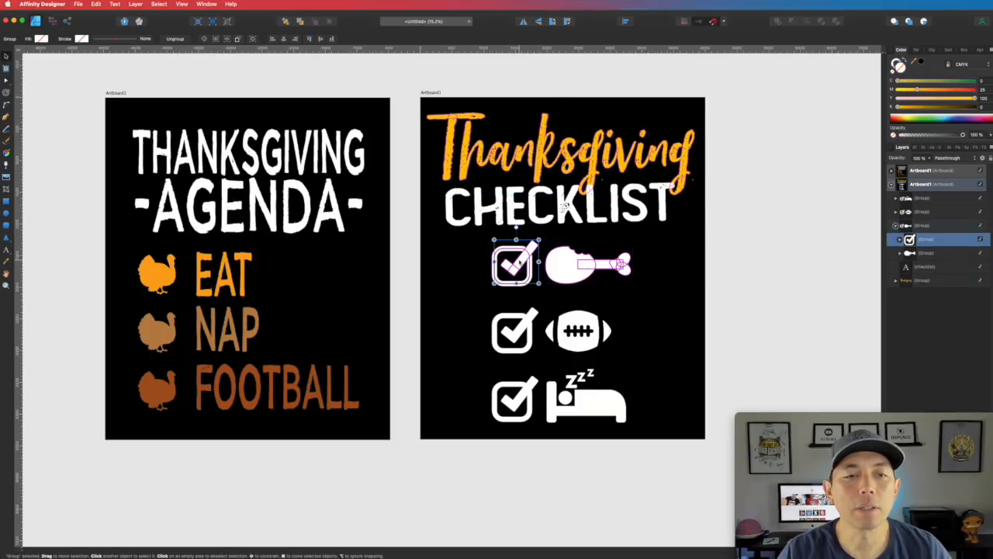
left_click(535, 244)
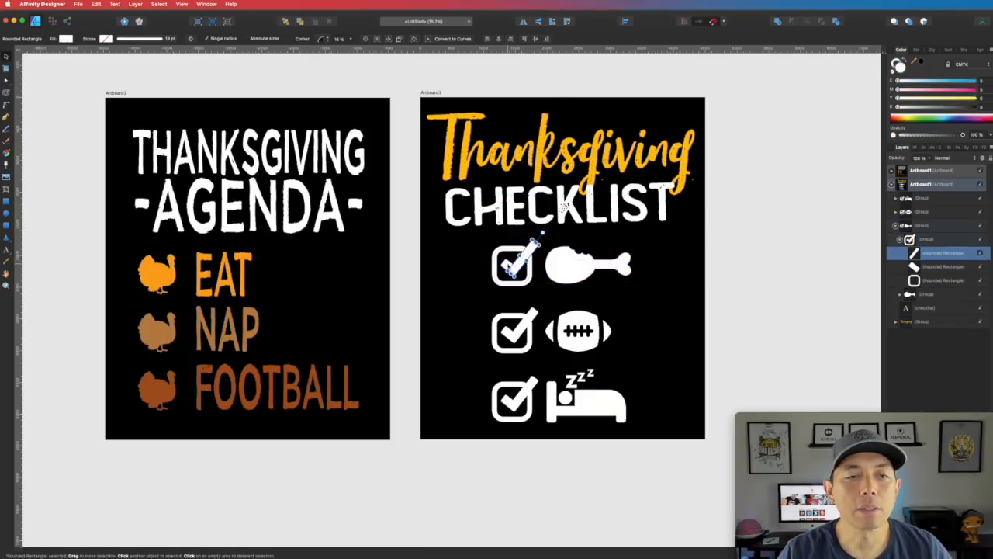
left_click(509, 267, "shift")
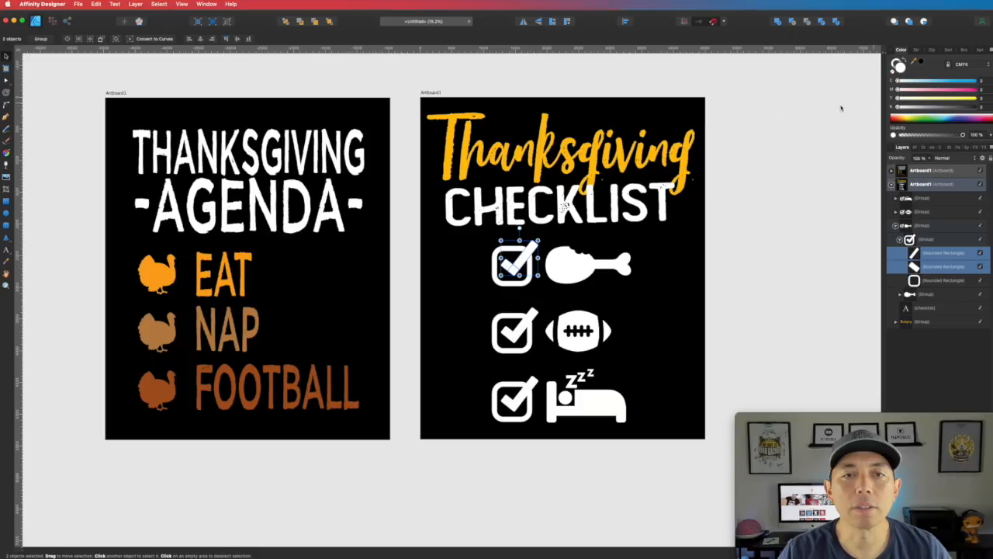
left_click_drag(914, 61, 686, 158)
left_click(919, 64)
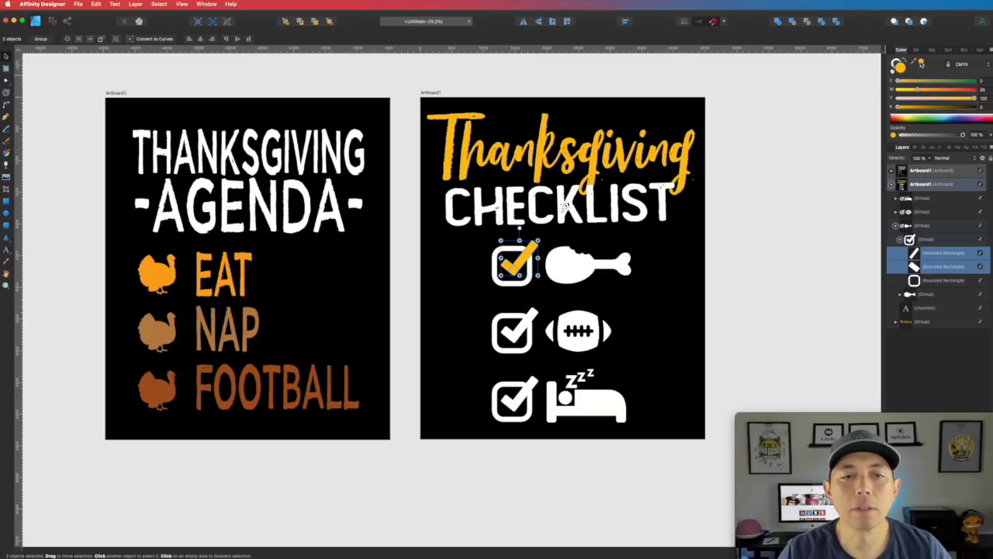
left_click(796, 161)
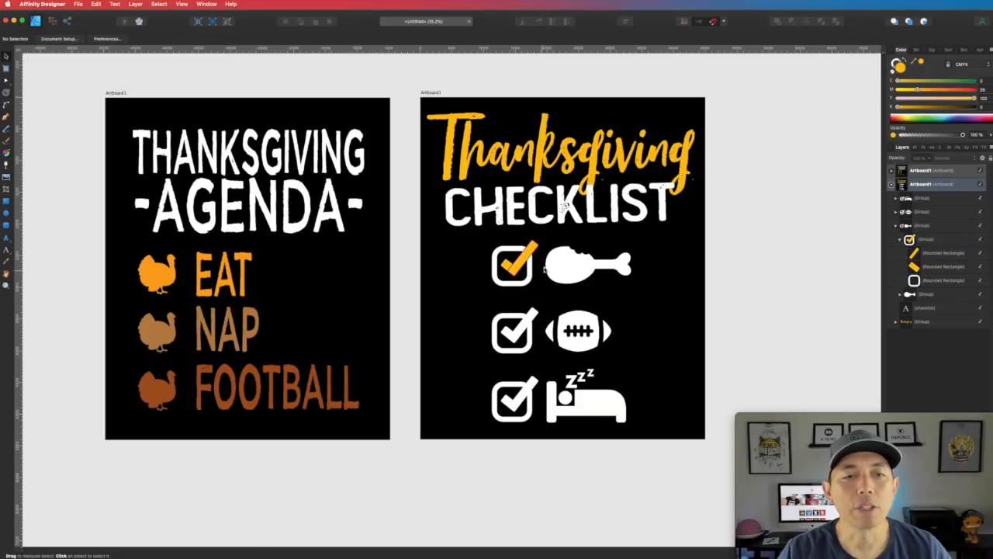
- Apply the sampled golden orange to both strokes of the football row's checkmark
double_click(528, 329)
double_click(528, 325)
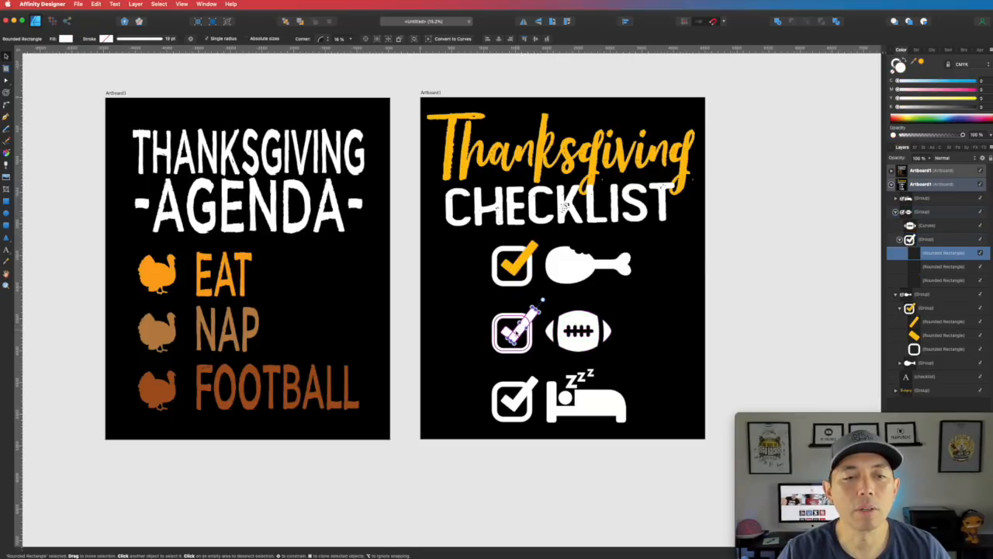
left_click(509, 335, "shift")
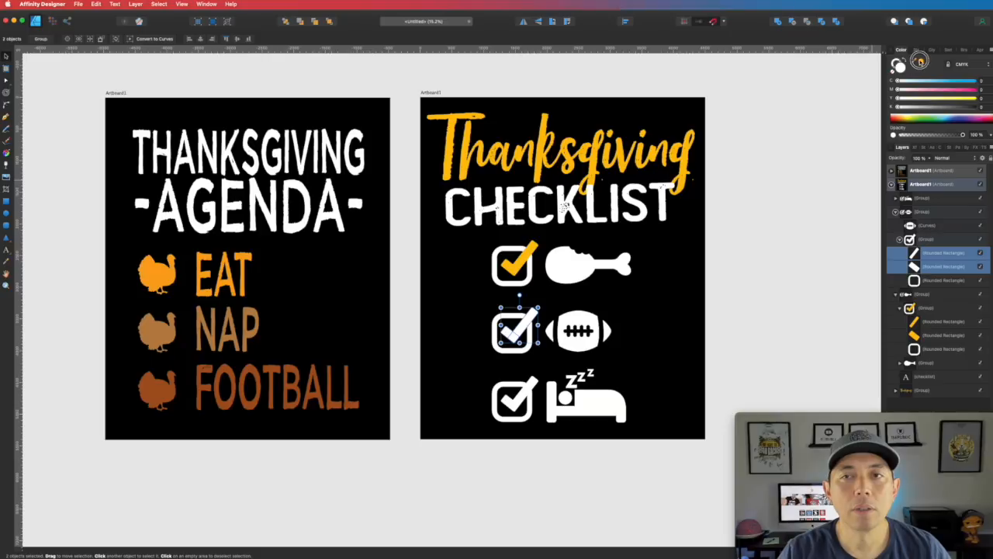
left_click(920, 63)
- Fill both strokes of the bed row's checkmark with the same sampled golden orange
left_click(516, 401)
double_click(512, 402)
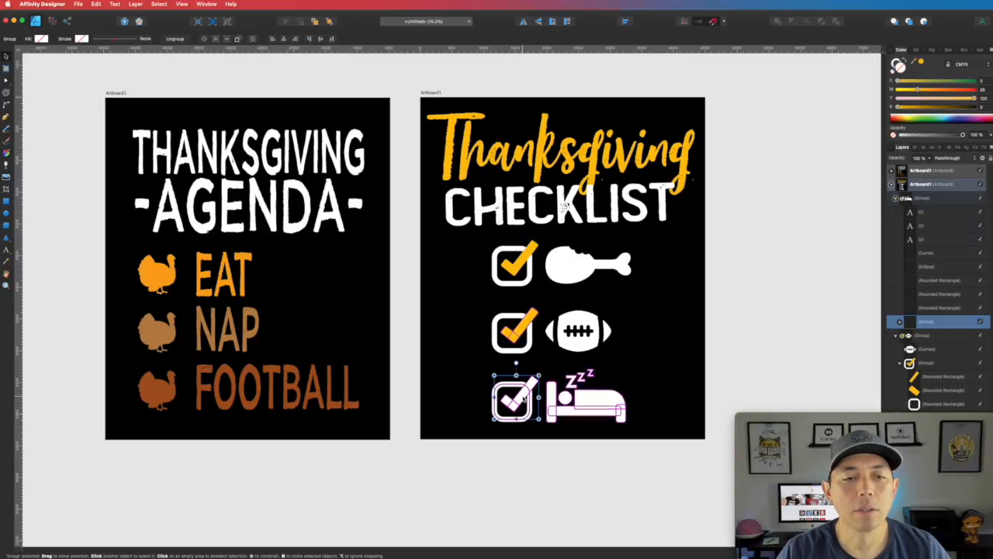
double_click(524, 392)
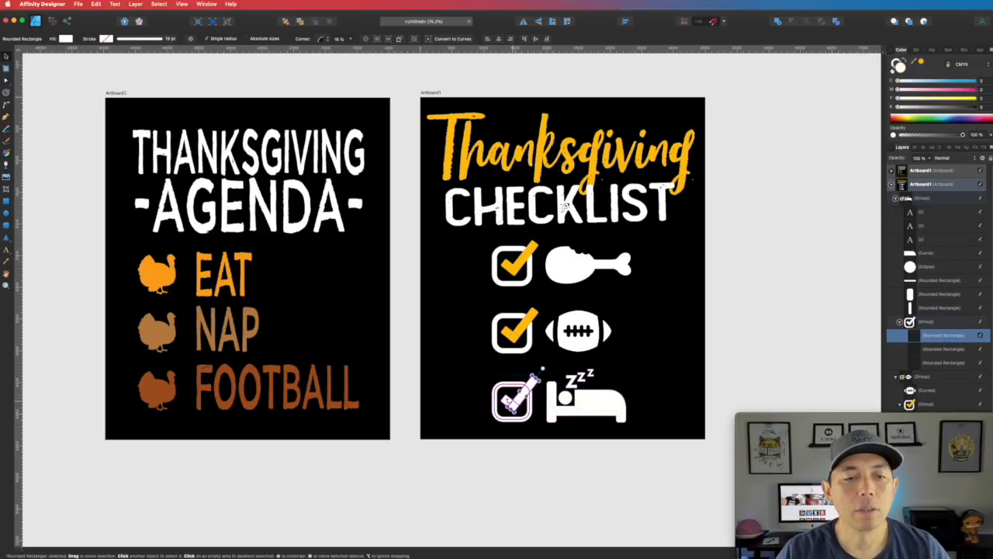
left_click(507, 404, "shift")
left_click(921, 68)
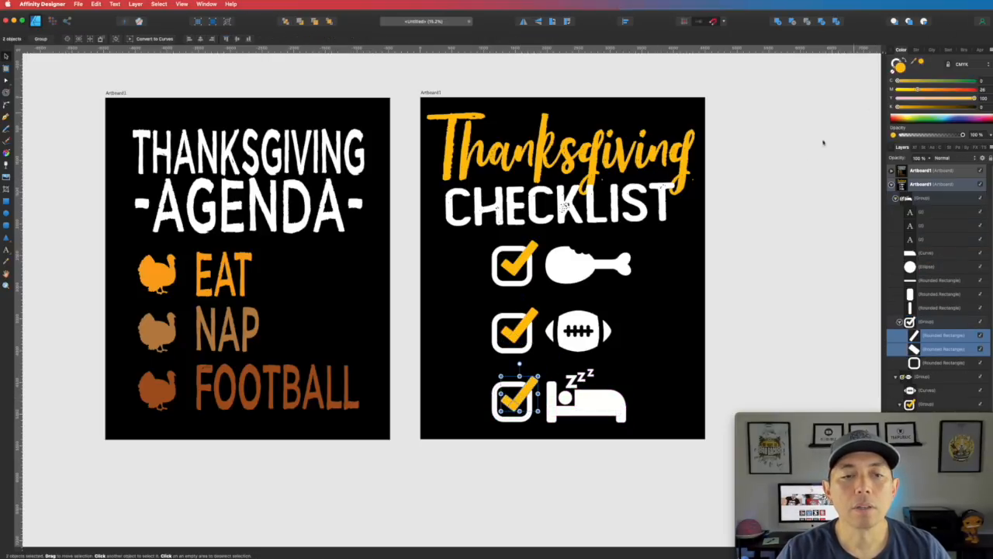
left_click(805, 155)
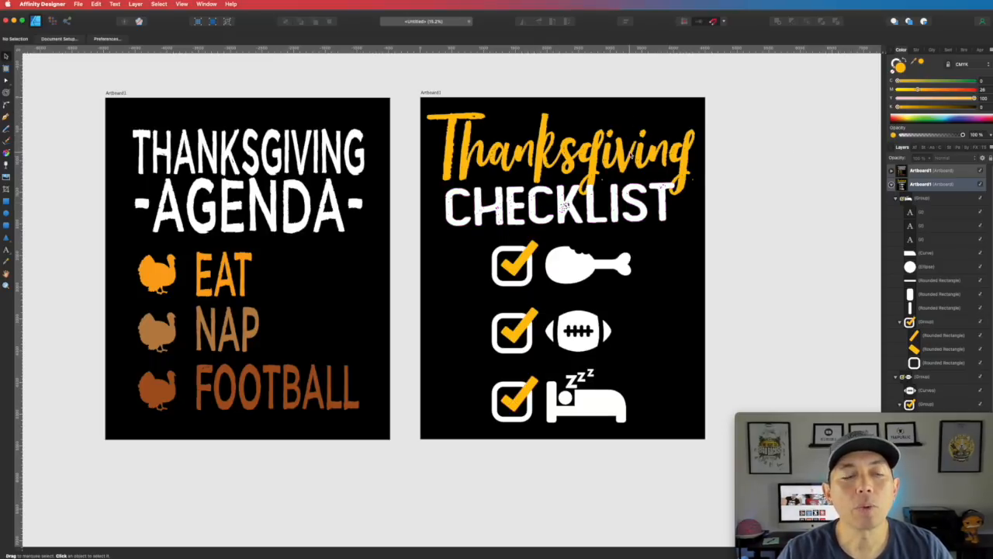
- Change the checklist artboard's background to dark red with CMYK values 0, 100, 100 and about 31
left_click(433, 93)
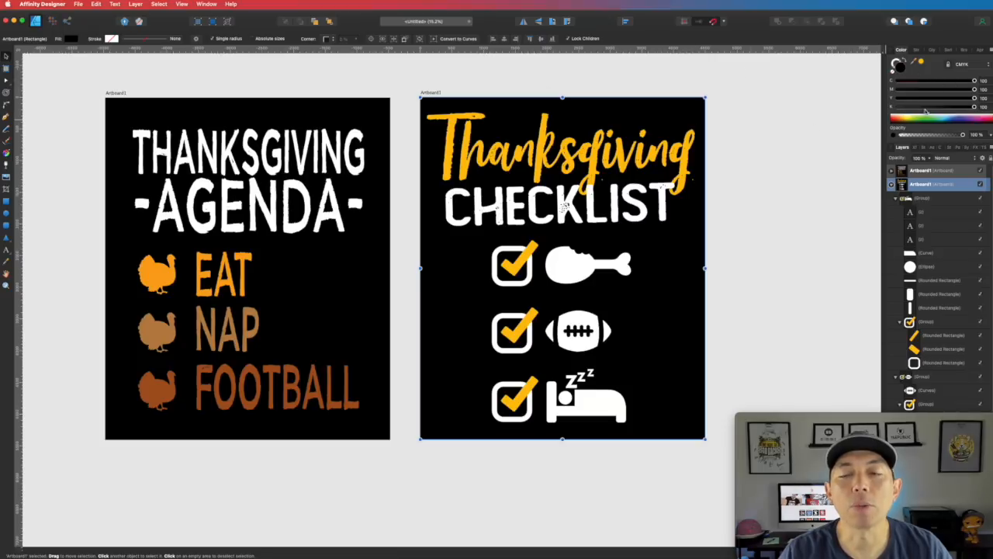
left_click_drag(975, 107, 804, 101)
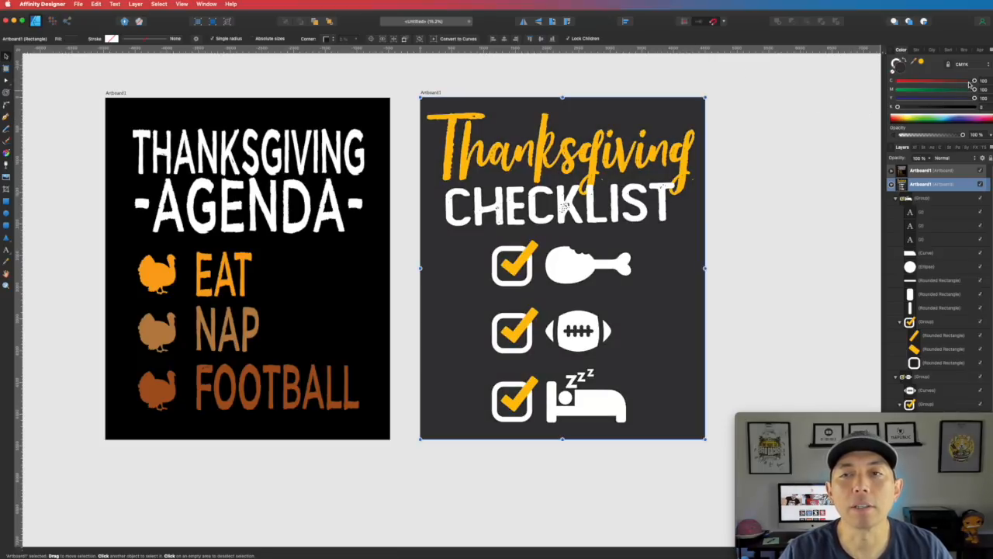
left_click_drag(978, 80, 810, 77)
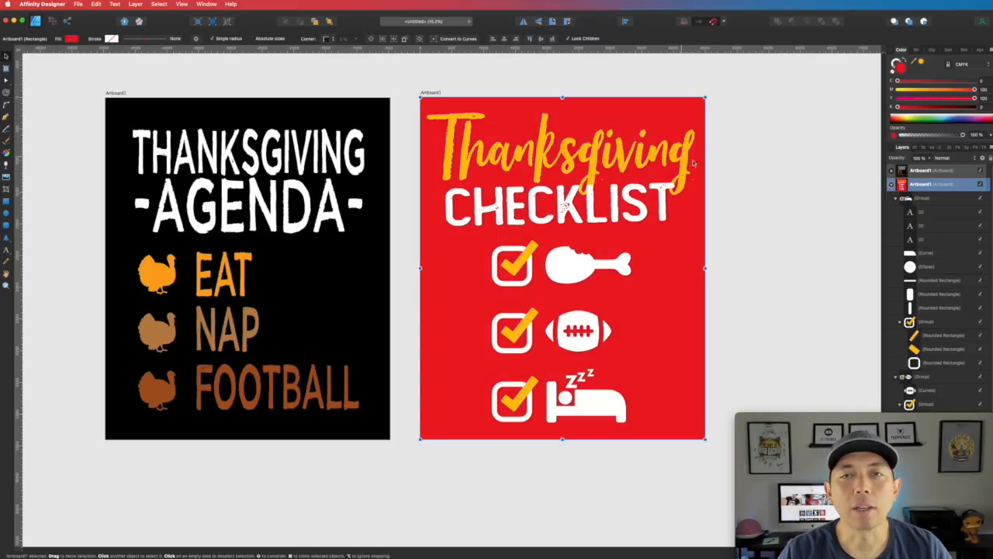
left_click_drag(898, 107, 922, 106)
left_click(769, 136)
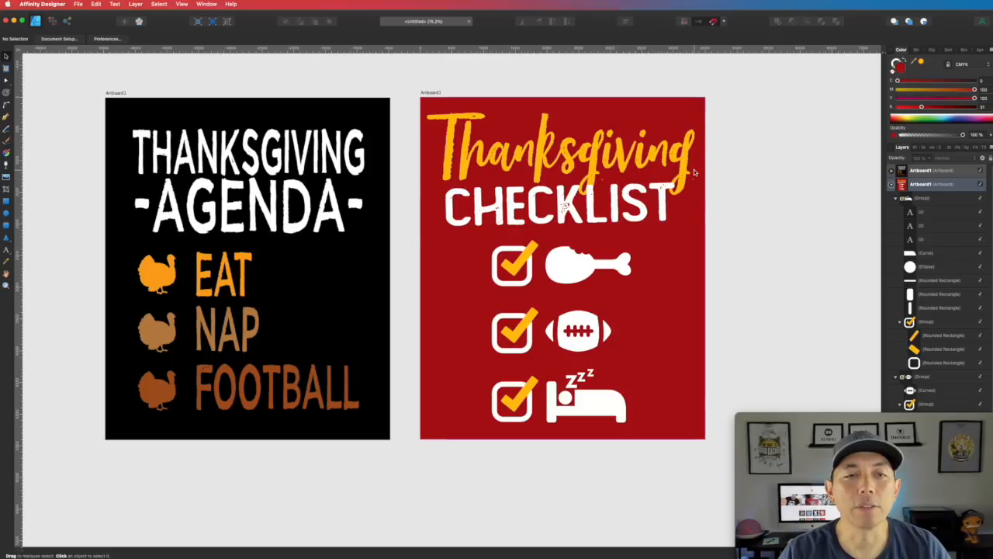